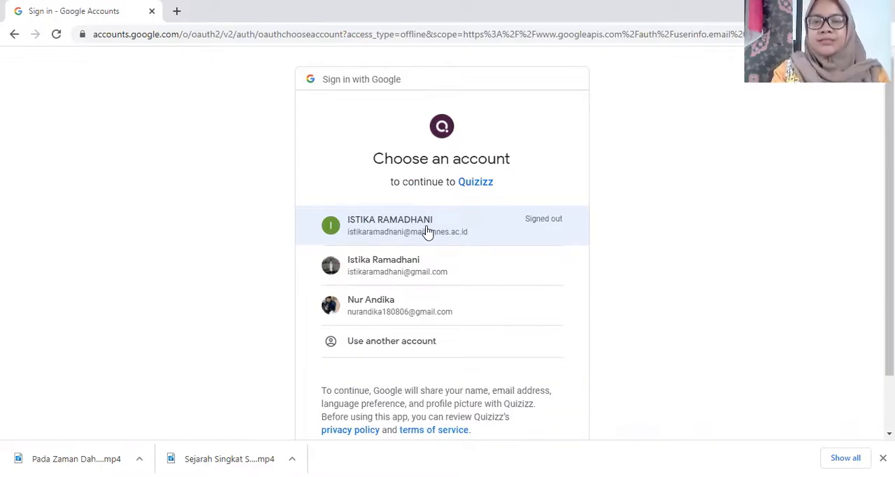
Step: Sign in to Quizizz with the signed-out university Google account, entering the account password
{"action": "left_click", "coordinate": [427, 231]}
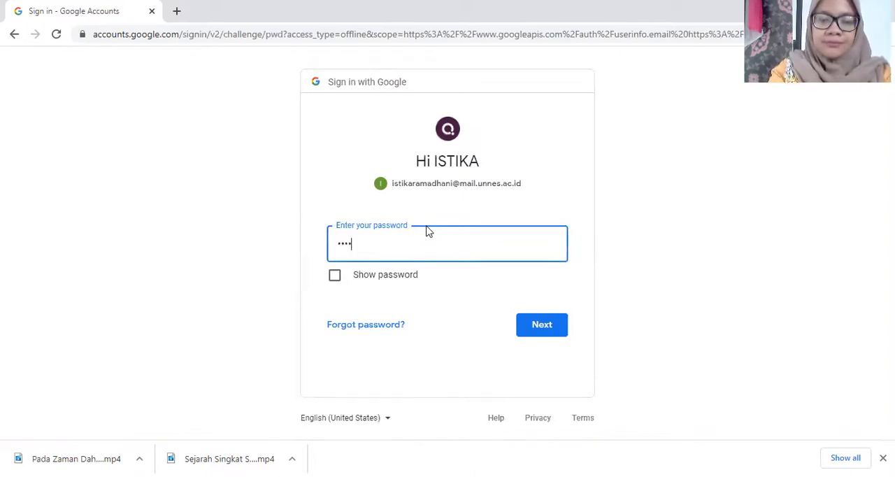
{"action": "left_click", "coordinate": [544, 333]}
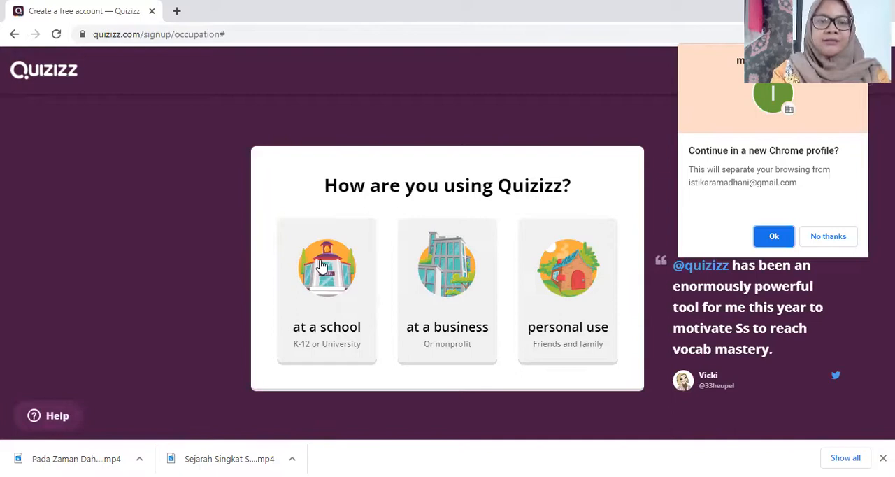
Step: Register for use at a school in the Teacher role, and open the account settings
{"action": "left_click", "coordinate": [322, 266]}
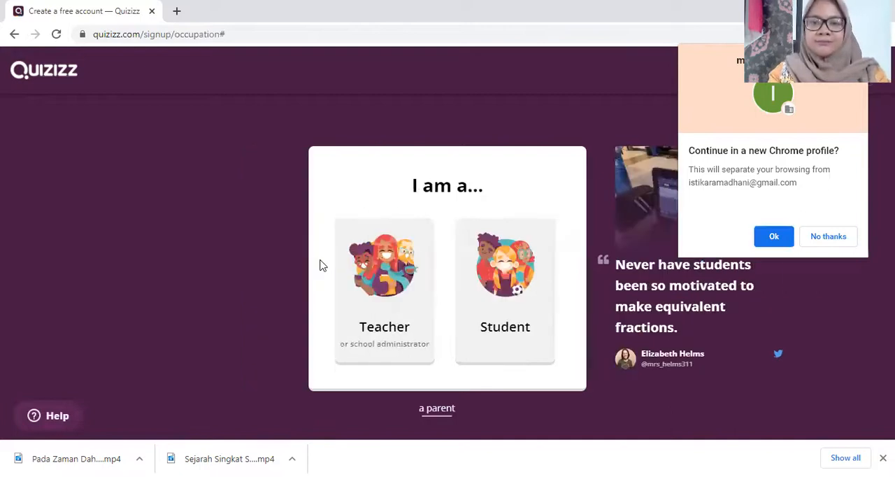
{"action": "left_click", "coordinate": [383, 273]}
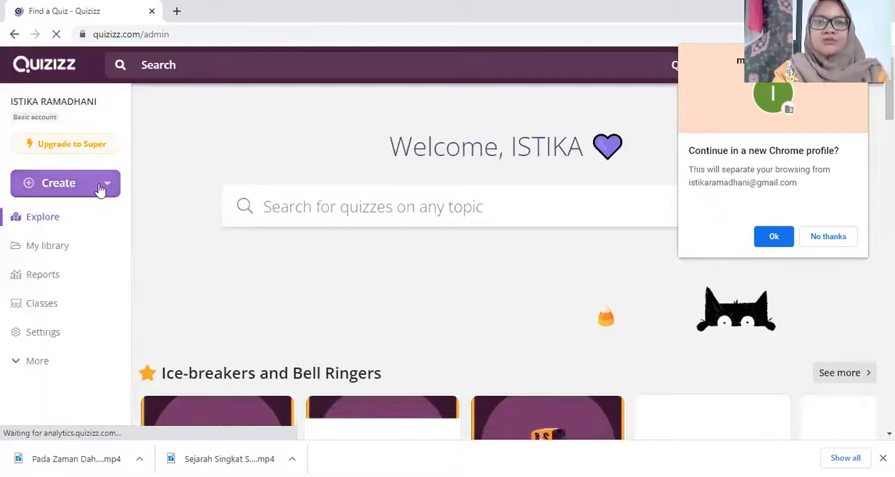
{"action": "left_click", "coordinate": [44, 340]}
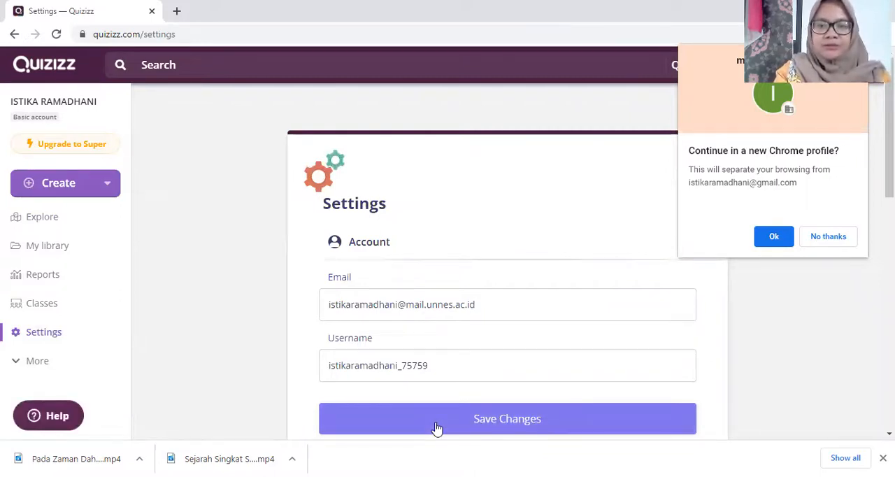
Step: Create a new quiz named "Latihan Soal Tentang Perkalian" with Mathematics as its subject
{"action": "left_click", "coordinate": [69, 189]}
{"action": "left_click", "coordinate": [145, 236]}
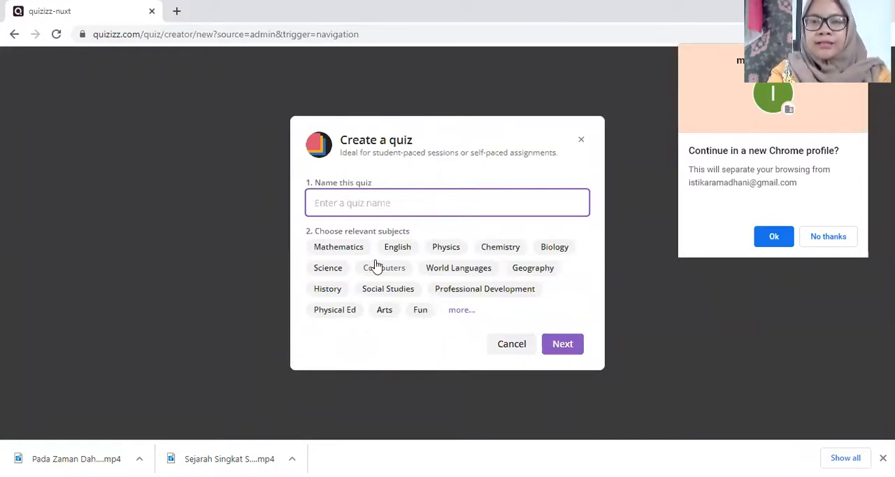
{"action": "type", "text": "Latihan Soal"}
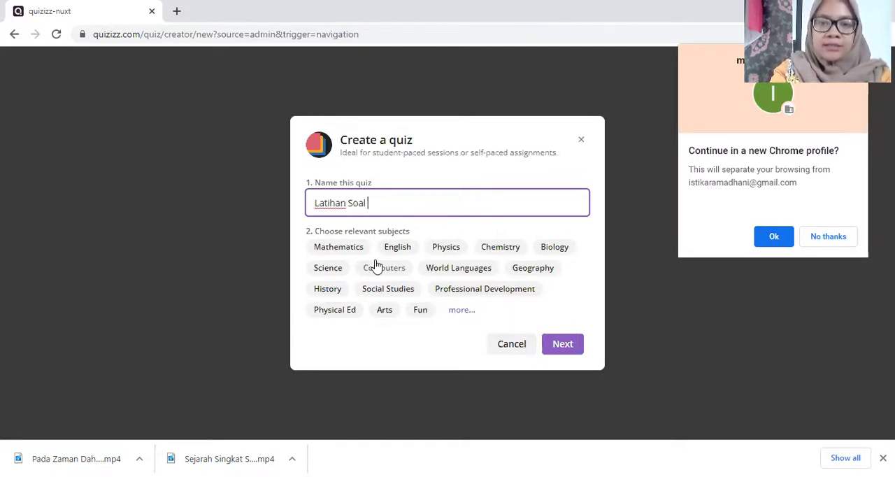
{"action": "type", "text": "Tentang Perkalian"}
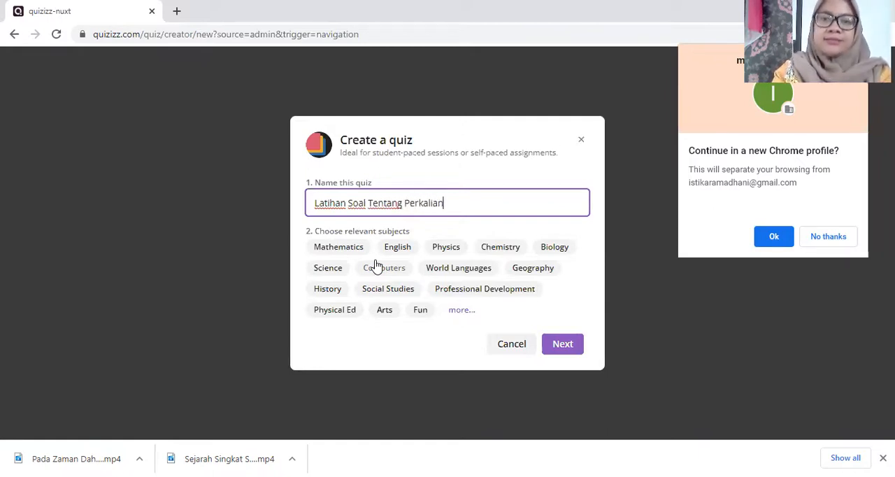
{"action": "left_click", "coordinate": [344, 251]}
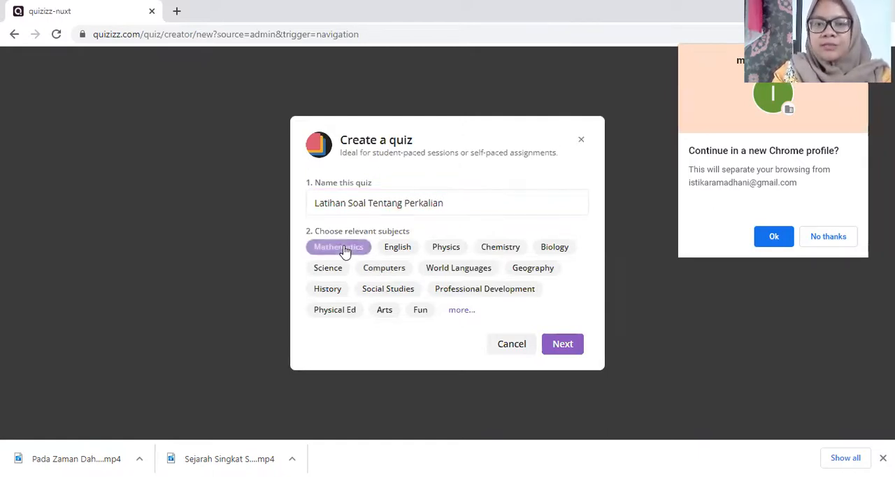
{"action": "left_click", "coordinate": [560, 346]}
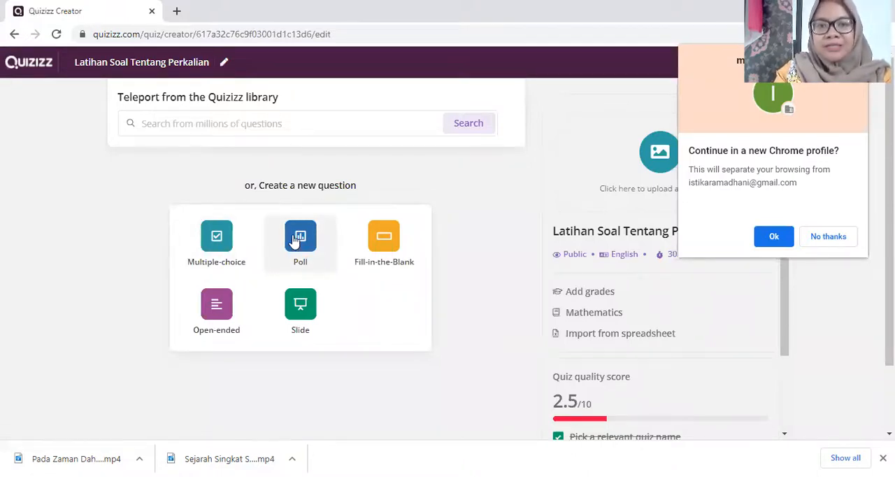
Step: Add a multiple-choice question with the text "Hasil dari 12 x 3 adalah"
{"action": "left_click", "coordinate": [219, 237]}
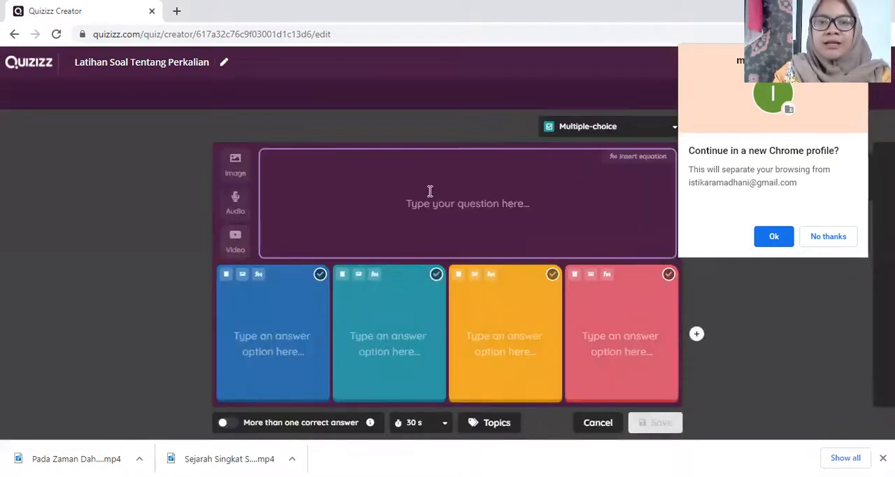
{"action": "left_click", "coordinate": [430, 191]}
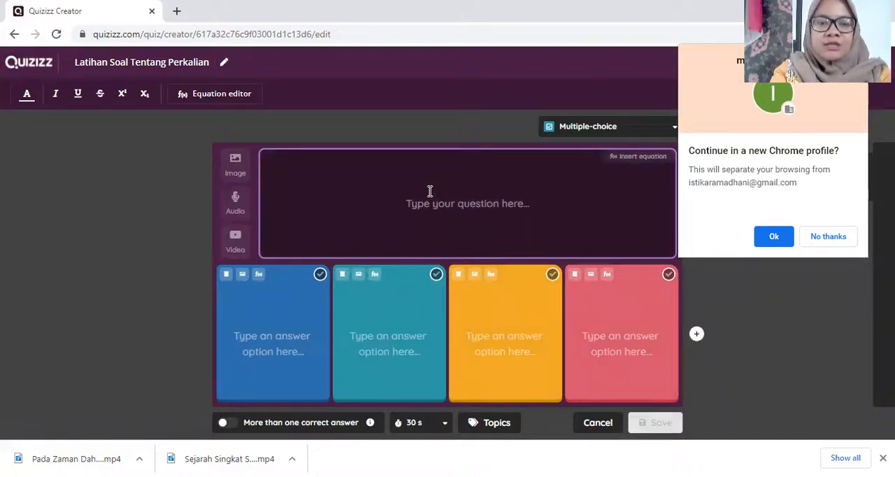
{"action": "type", "text": "12"}
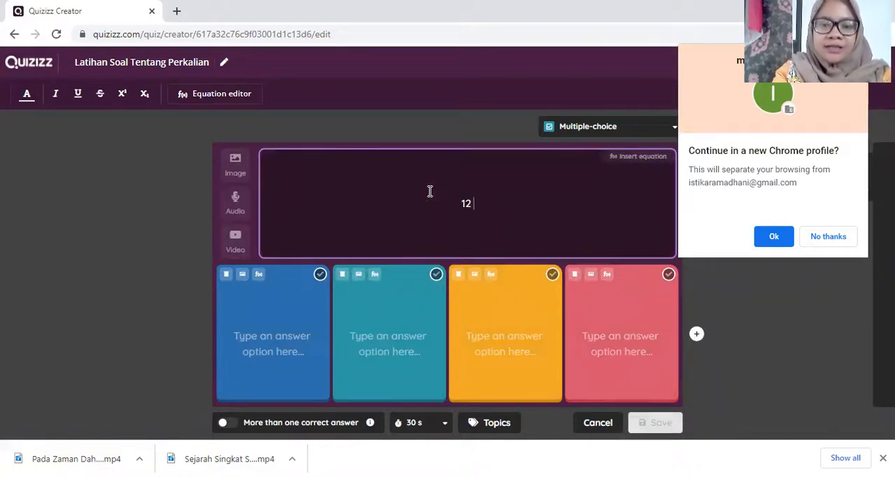
{"action": "key", "text": "BackSpace"}
{"action": "type", "text": "Hasil "}
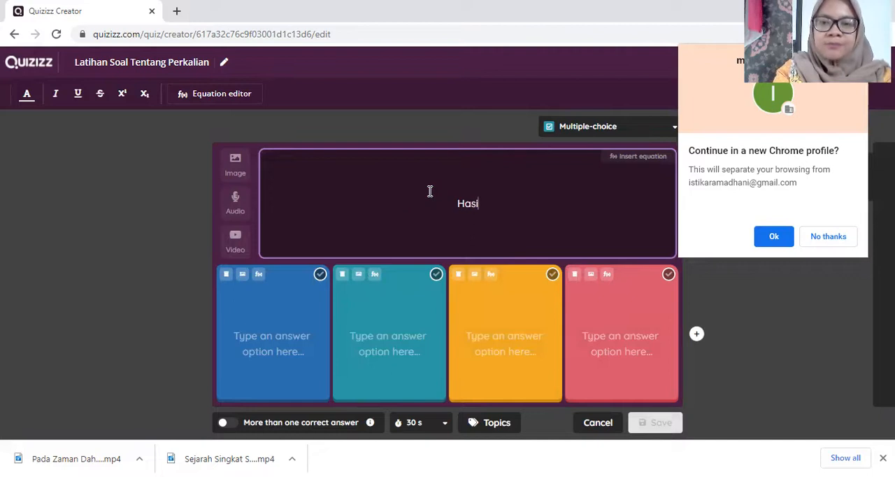
{"action": "type", "text": "dari 12 "}
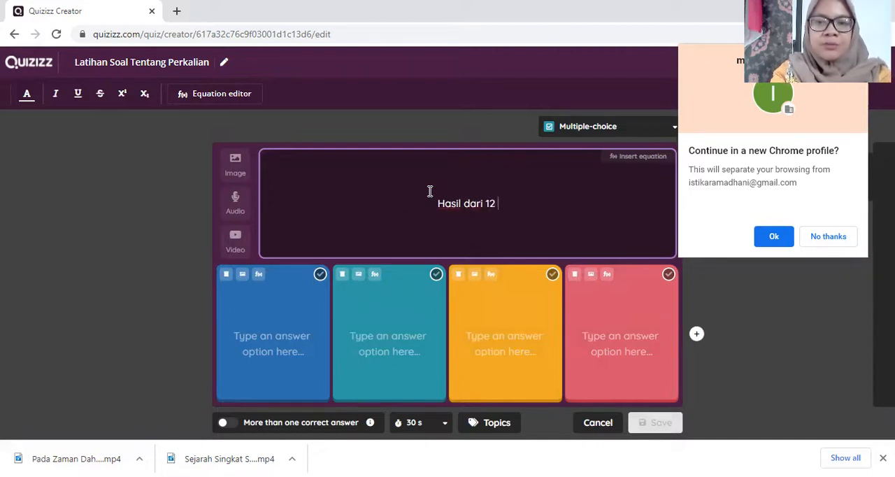
{"action": "type", "text": "x 3 adalah"}
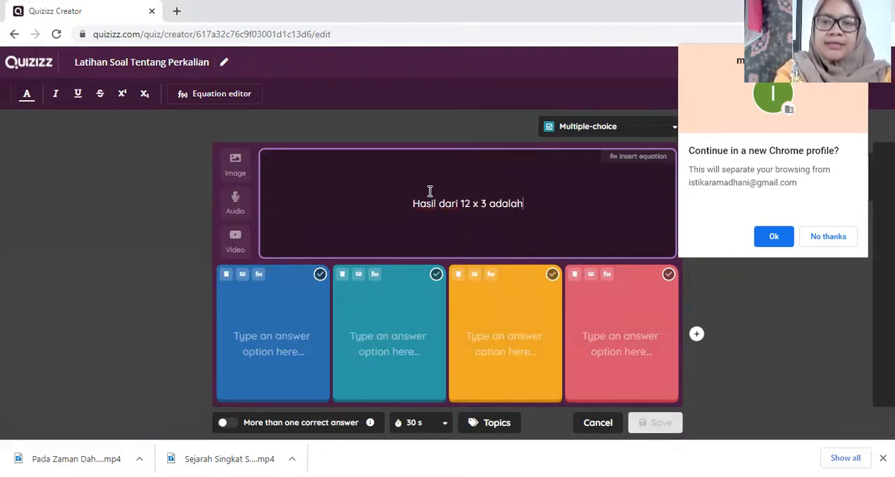
Step: Fill the four answer options with 36, 35, 34 and 32, and mark 36 as the correct answer
{"action": "left_click", "coordinate": [287, 341]}
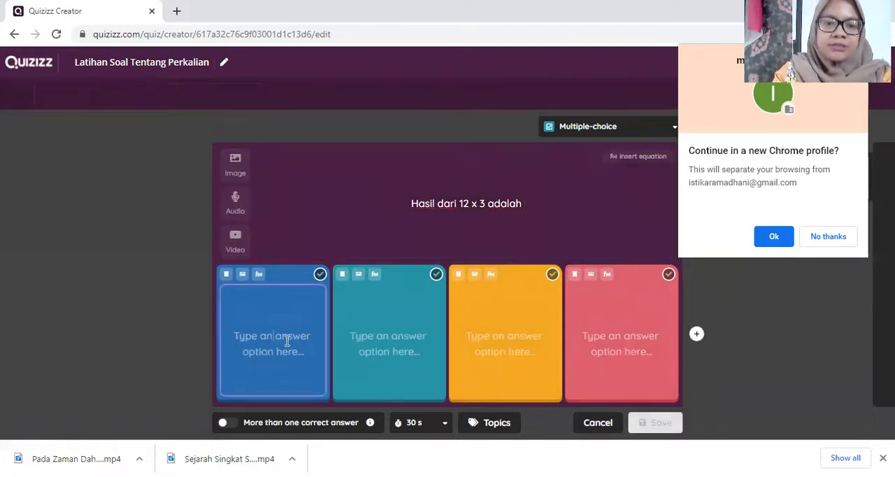
{"action": "type", "text": "36"}
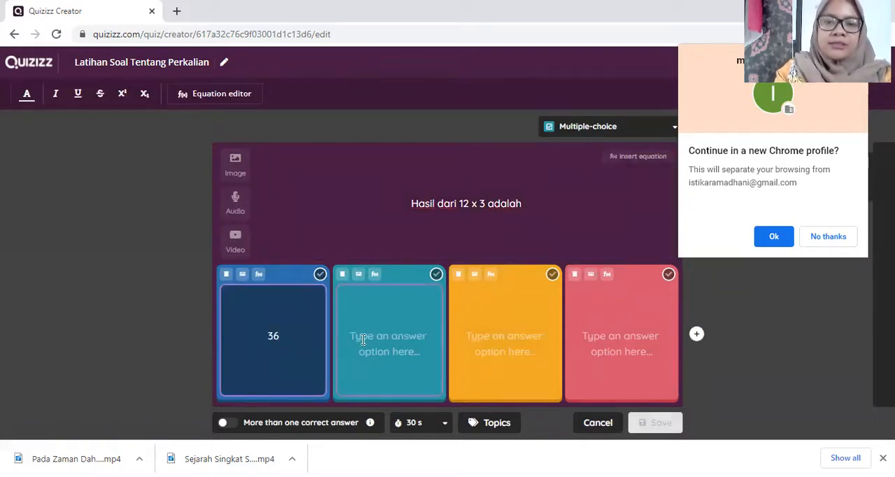
{"action": "left_click", "coordinate": [363, 339]}
{"action": "type", "text": "35"}
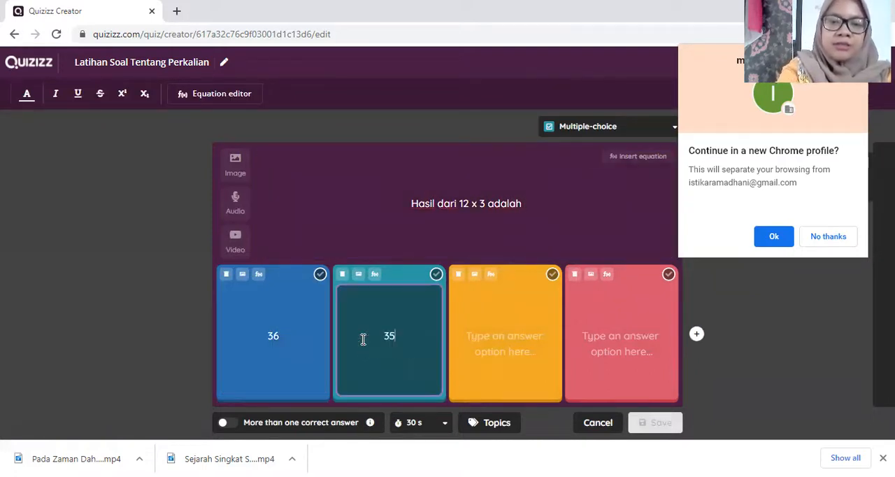
{"action": "left_click", "coordinate": [505, 345]}
{"action": "type", "text": "34"}
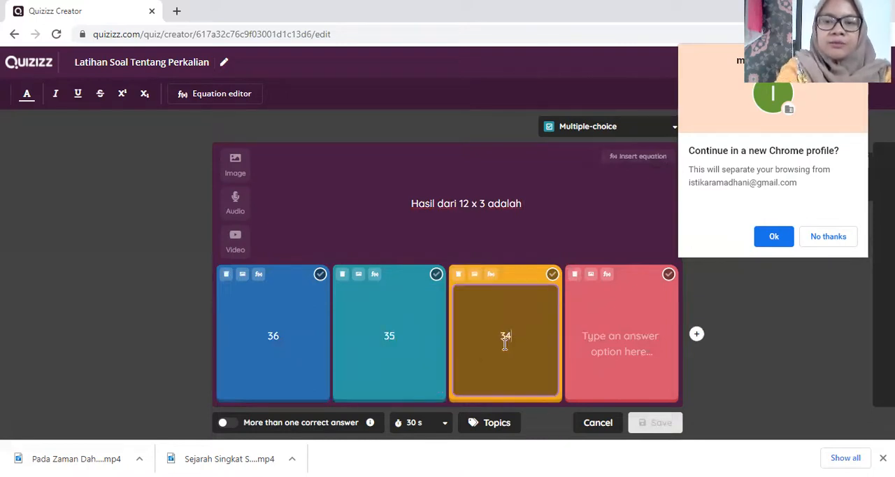
{"action": "left_click", "coordinate": [579, 344]}
{"action": "type", "text": "32"}
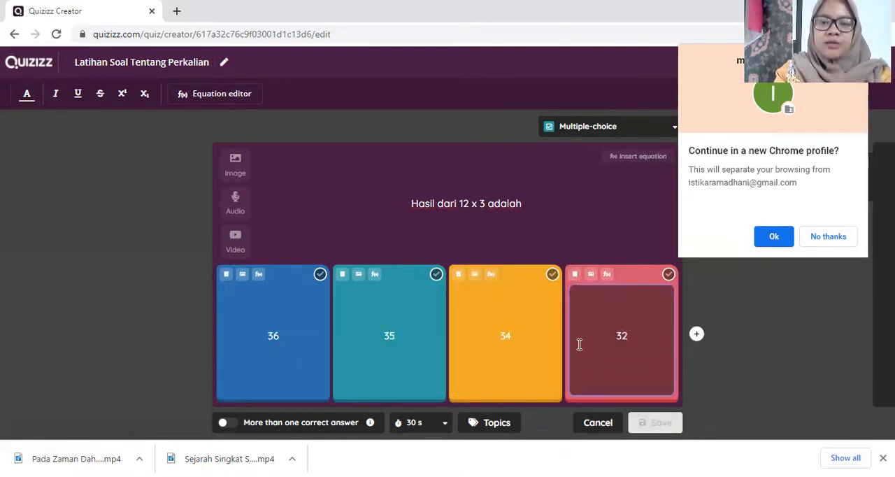
{"action": "left_click", "coordinate": [319, 274]}
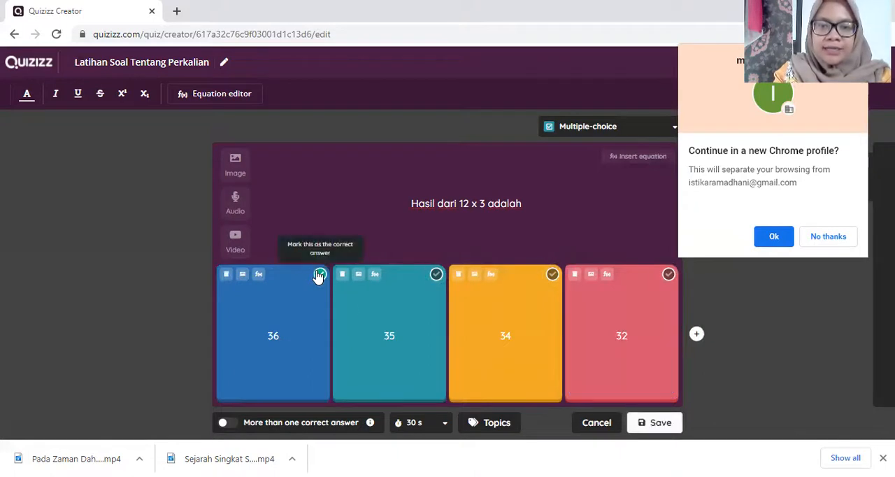
Step: Set the question's time limit to 45 seconds and save the question
{"action": "left_click", "coordinate": [444, 424]}
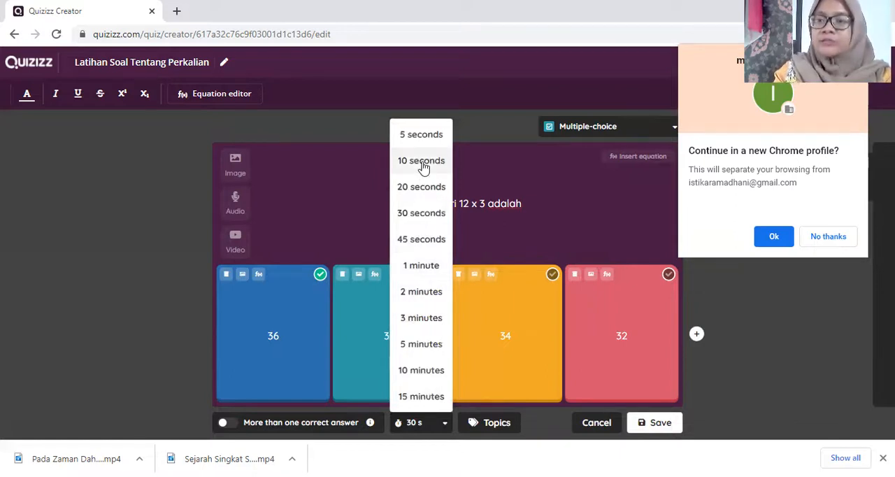
{"action": "left_click", "coordinate": [420, 239]}
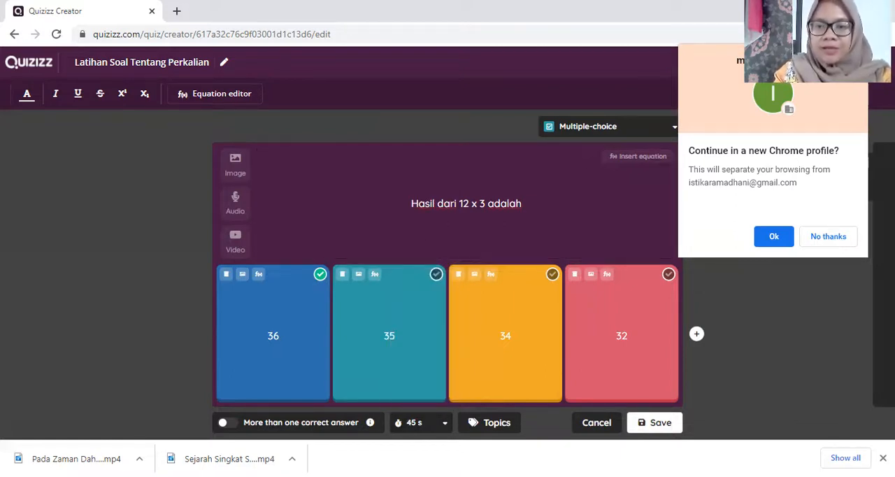
{"action": "left_click", "coordinate": [650, 423]}
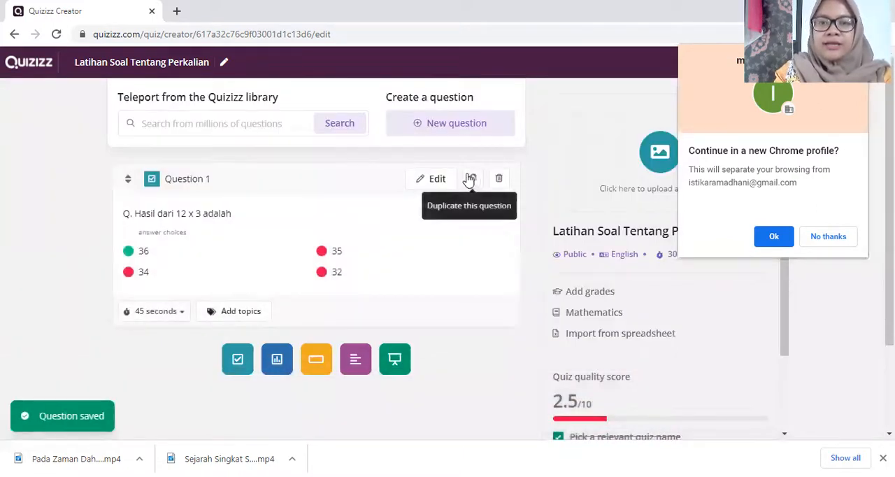
Step: Add a second multiple-choice question with the text "Hasil dari 35 x 2 adalah ...."
{"action": "left_click", "coordinate": [456, 132]}
{"action": "left_click", "coordinate": [382, 166]}
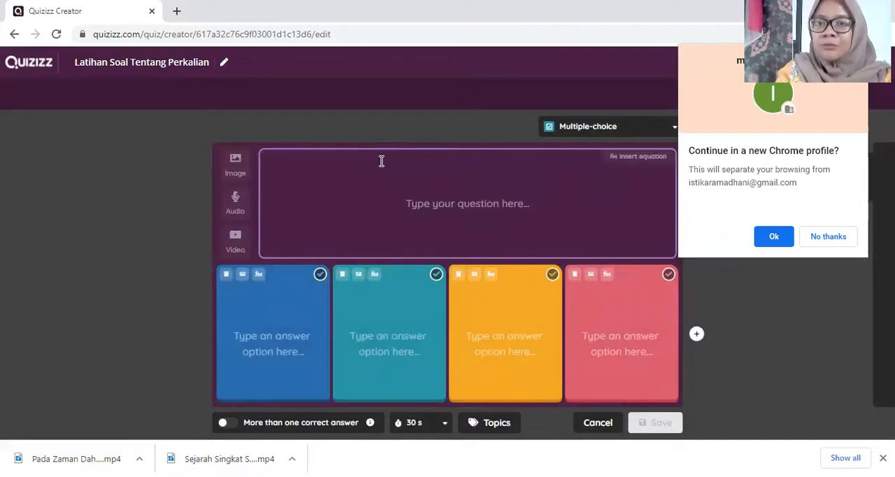
{"action": "left_click", "coordinate": [447, 203]}
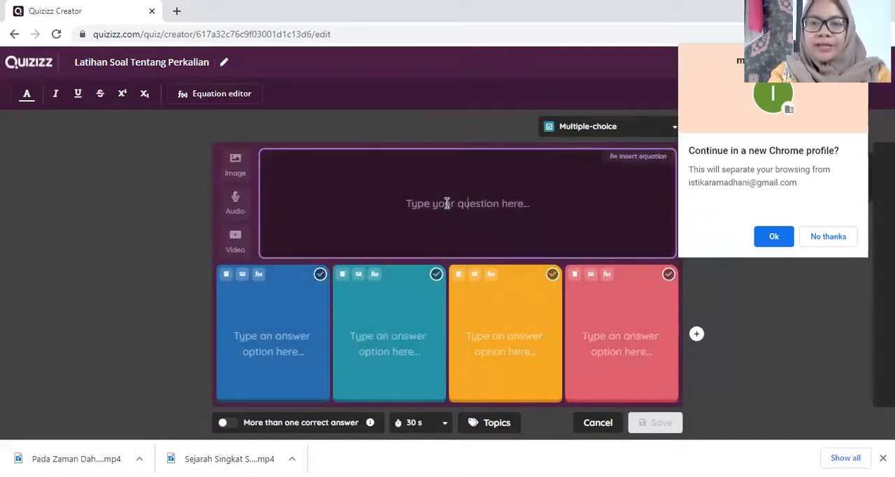
{"action": "type", "text": "3"}
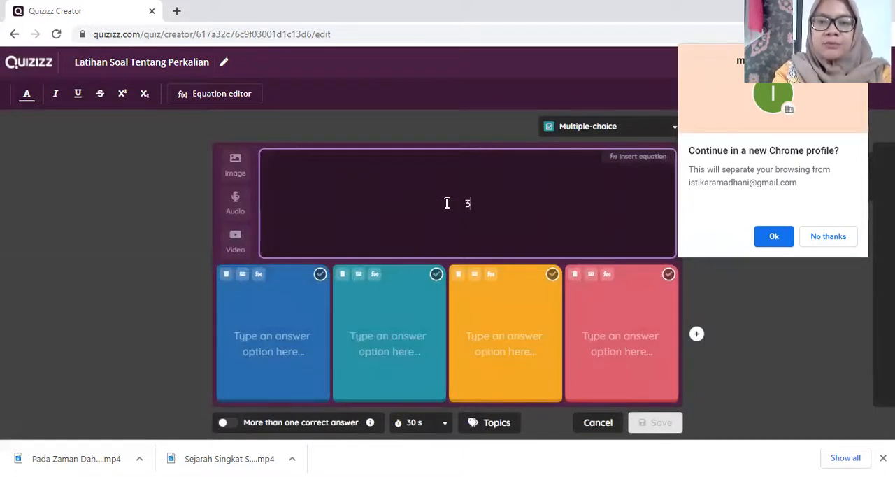
{"action": "type", "text": "5 x 2"}
{"action": "key", "text": "BackSpace"}
{"action": "key", "text": "BackSpace"}
{"action": "key", "text": "BackSpace"}
{"action": "key", "text": "BackSpace"}
{"action": "key", "text": "BackSpace"}
{"action": "key", "text": "BackSpace"}
{"action": "type", "text": "Hasil dari 35 x 2 adalah ...."}
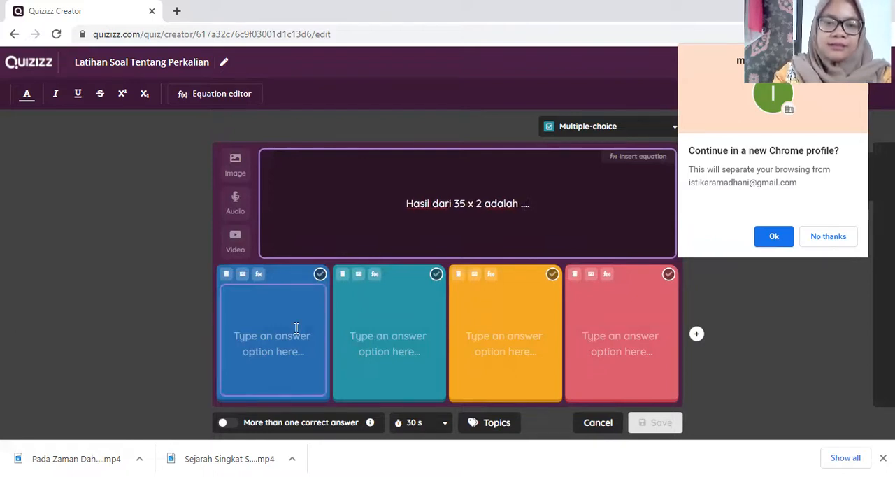
Step: Fill the second question's answer options with 75, 70, 80 and 37, and mark 70 as correct
{"action": "left_click", "coordinate": [297, 328]}
{"action": "type", "text": "75"}
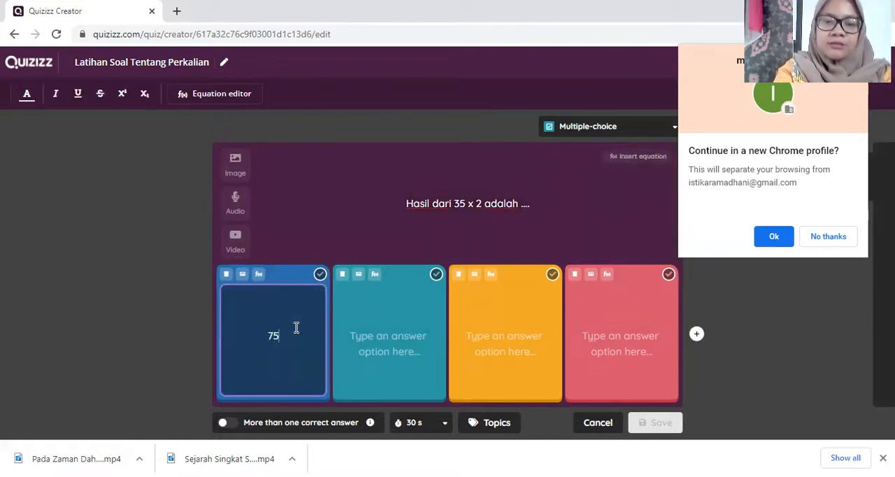
{"action": "left_click", "coordinate": [401, 344]}
{"action": "type", "text": "70"}
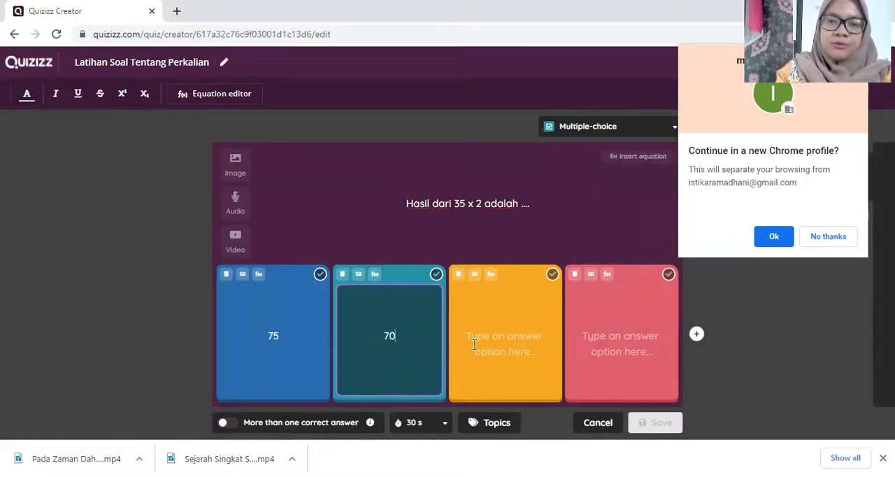
{"action": "left_click", "coordinate": [476, 344]}
{"action": "type", "text": "80"}
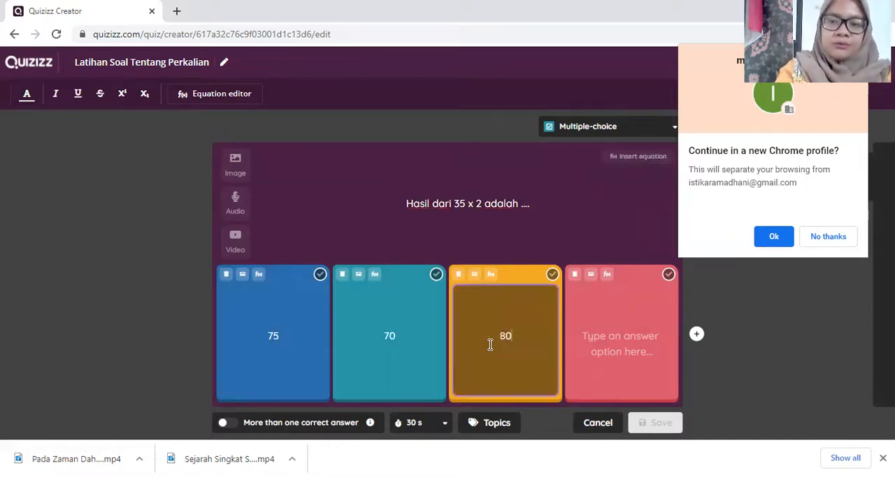
{"action": "left_click", "coordinate": [608, 358]}
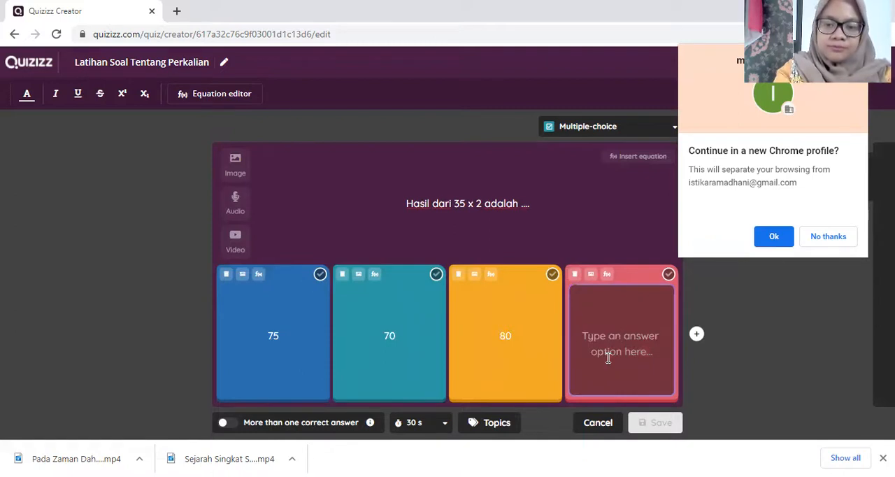
{"action": "type", "text": "37"}
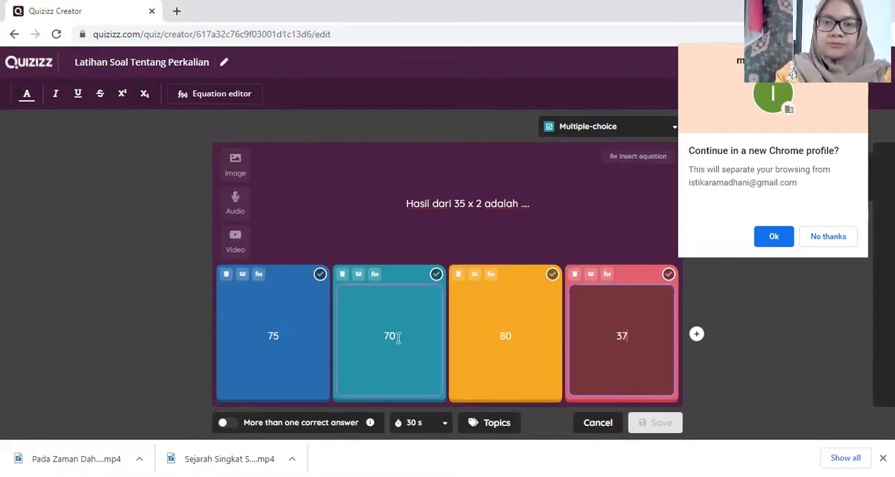
{"action": "left_click", "coordinate": [436, 274]}
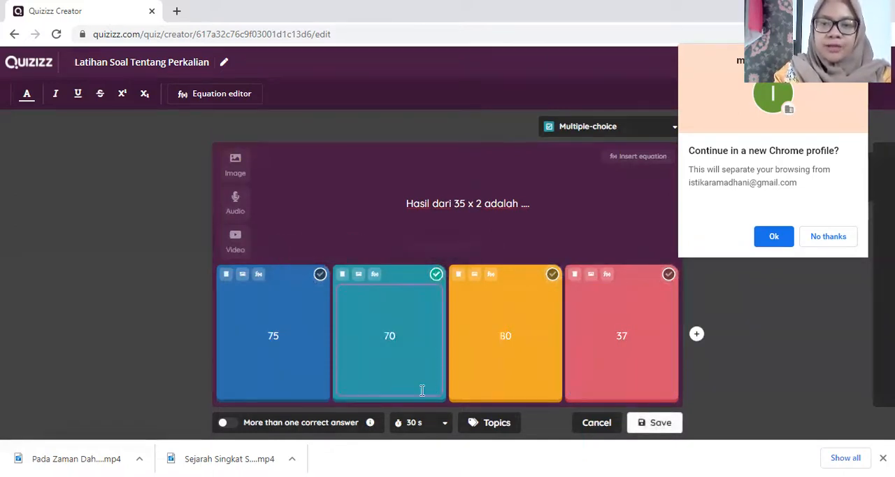
Step: Save the second question with a time limit of 10 seconds and decline the new Chrome profile
{"action": "left_click", "coordinate": [445, 423]}
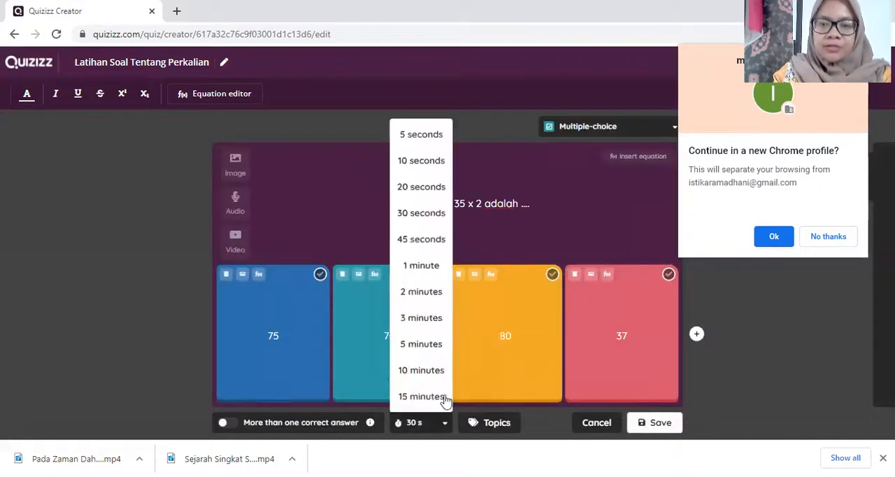
{"action": "left_click", "coordinate": [432, 217]}
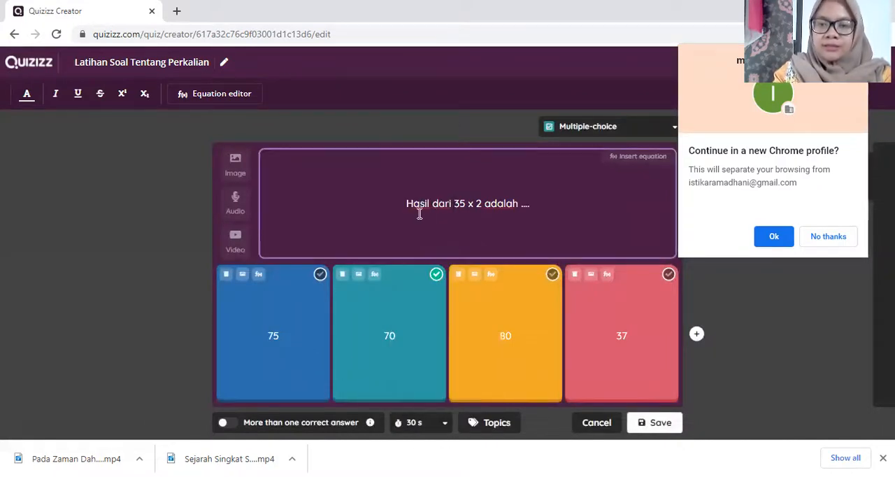
{"action": "left_click", "coordinate": [446, 424]}
{"action": "left_click", "coordinate": [437, 165]}
{"action": "left_click", "coordinate": [660, 426]}
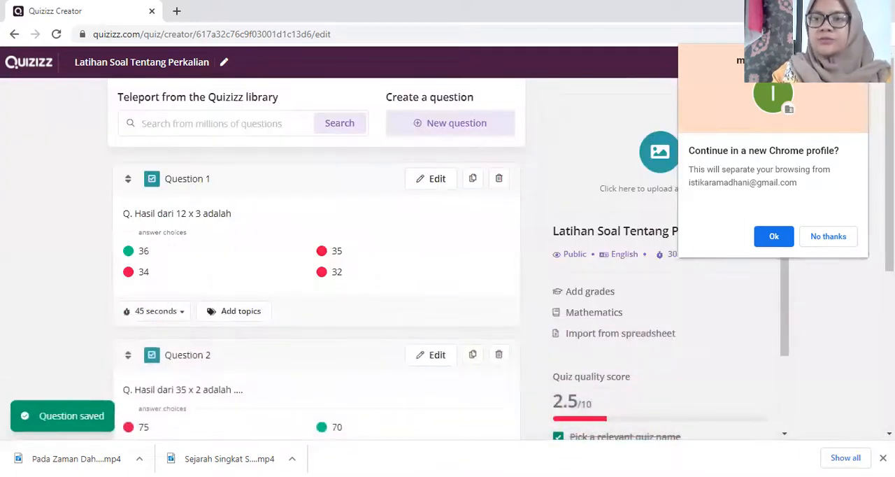
{"action": "left_click", "coordinate": [823, 239]}
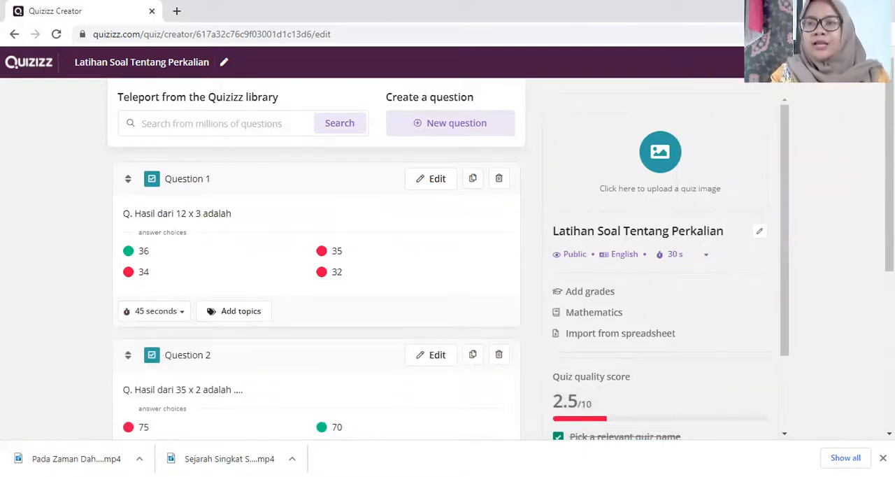
Step: Finish the quiz with its language set to Indonesian and its grade range set from 5th to 5th
{"action": "left_click", "coordinate": [843, 62]}
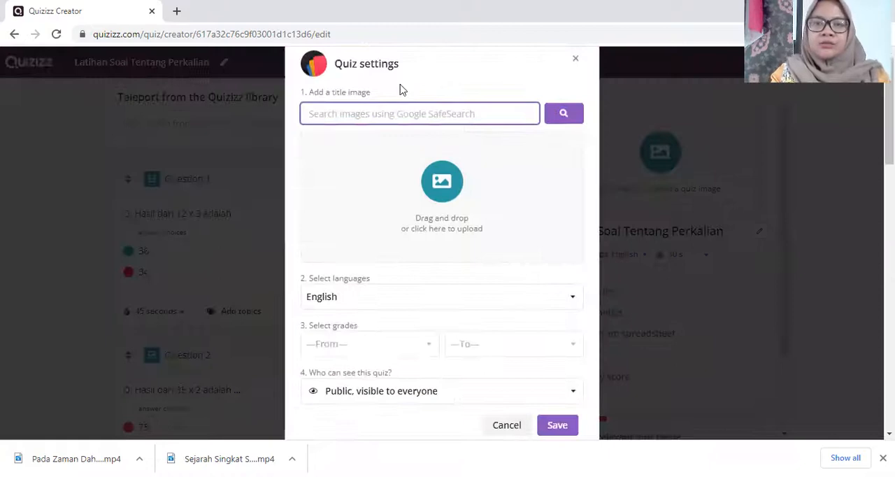
{"action": "left_click", "coordinate": [409, 309]}
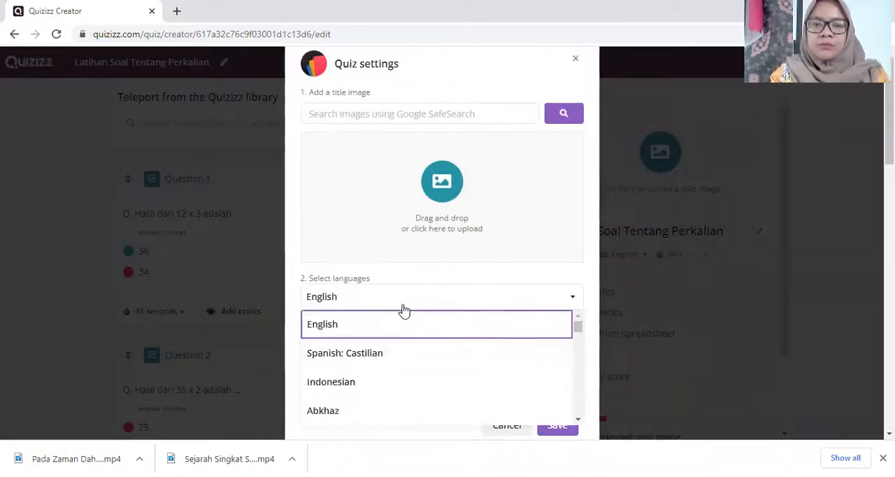
{"action": "left_click", "coordinate": [334, 386]}
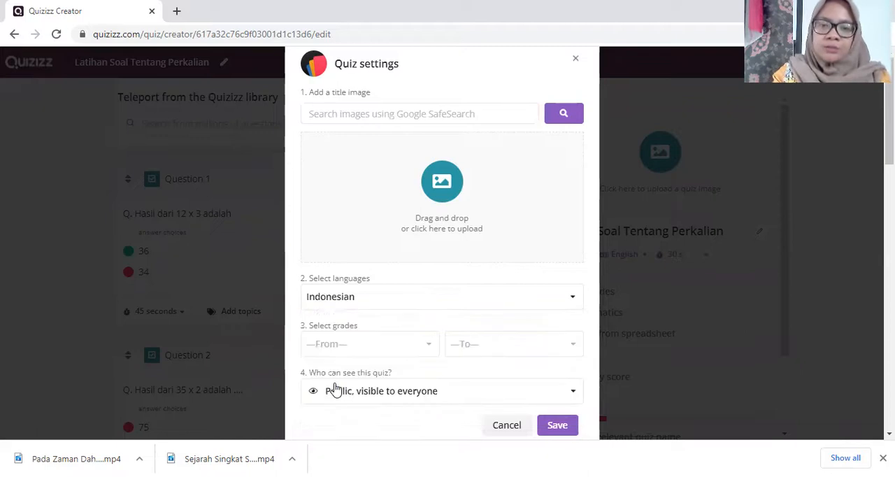
{"action": "left_click", "coordinate": [377, 349]}
{"action": "left_click_drag", "start_coordinate": [433, 379], "coordinate": [434, 414]}
{"action": "left_click", "coordinate": [343, 413]}
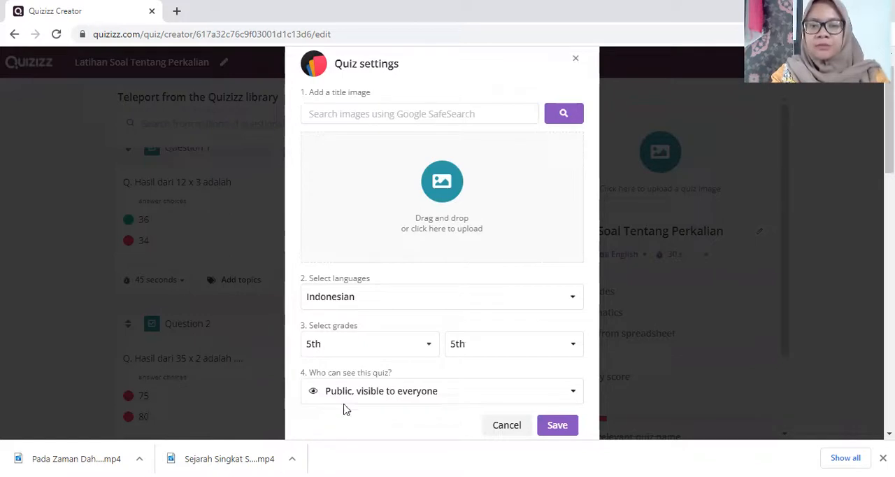
{"action": "left_click", "coordinate": [557, 426]}
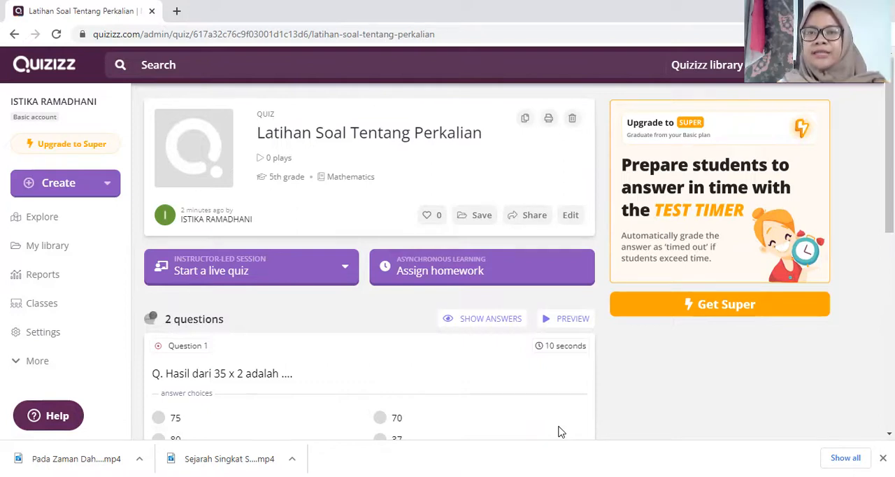
Step: Launch a live session of the quiz in Classic mode up to its waiting room
{"action": "left_click", "coordinate": [341, 272]}
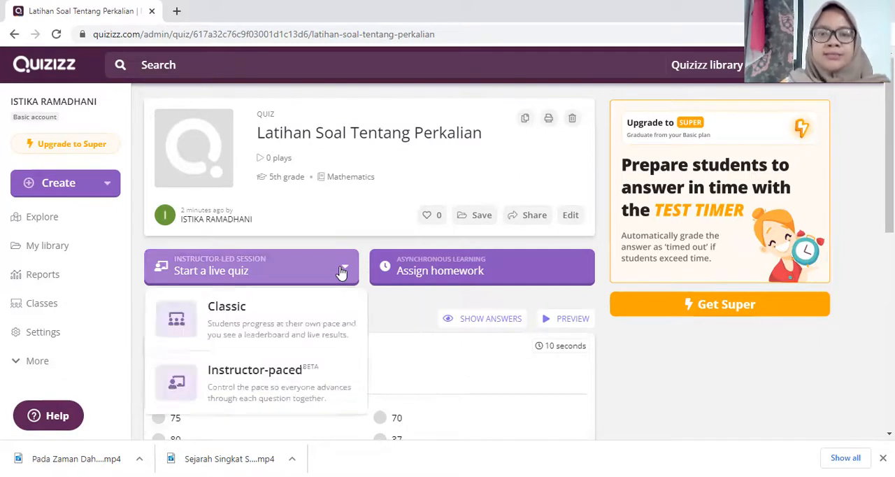
{"action": "left_click", "coordinate": [278, 308]}
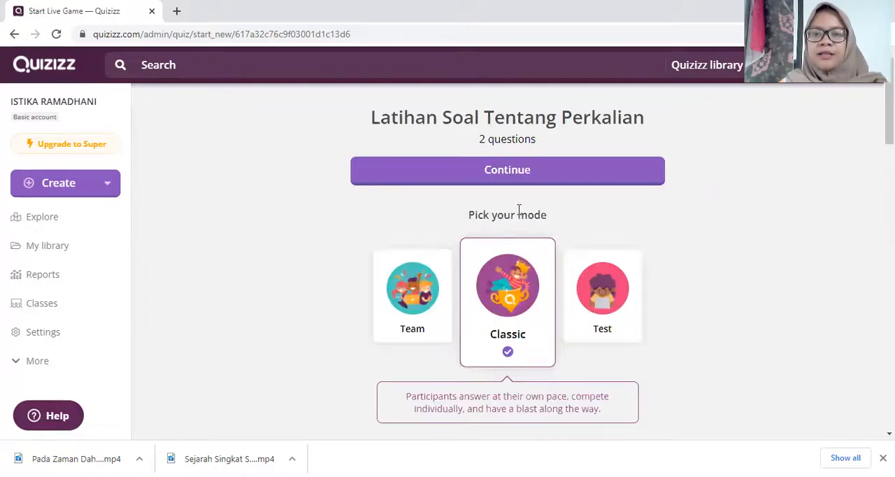
{"action": "left_click", "coordinate": [519, 177]}
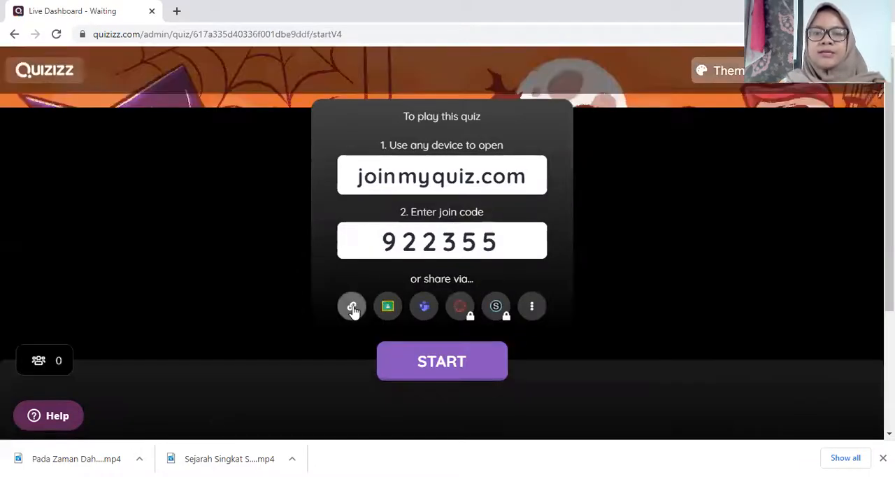
Step: Copy the live session's join link and return to the quiz's overview page
{"action": "left_click", "coordinate": [352, 309]}
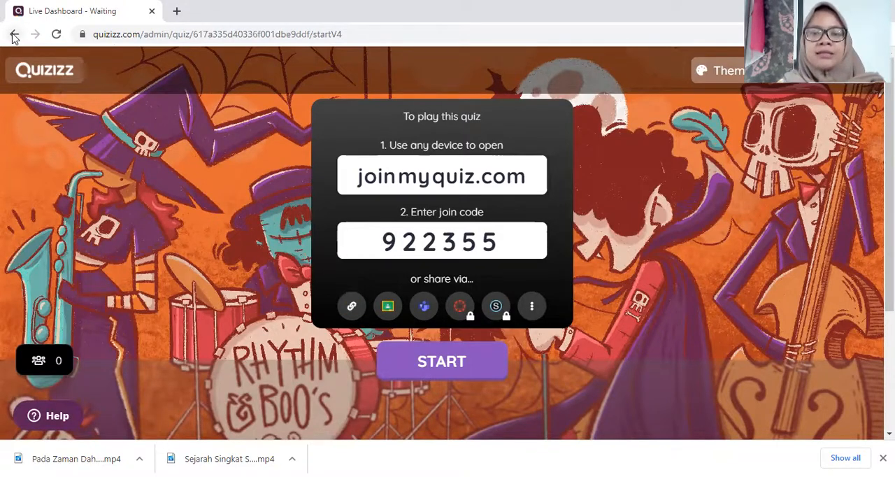
{"action": "left_click", "coordinate": [441, 362]}
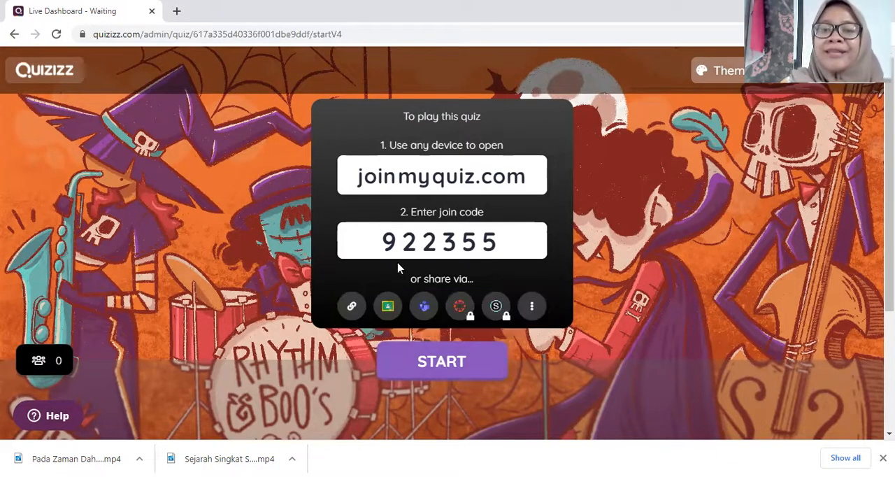
{"action": "left_click", "coordinate": [12, 35]}
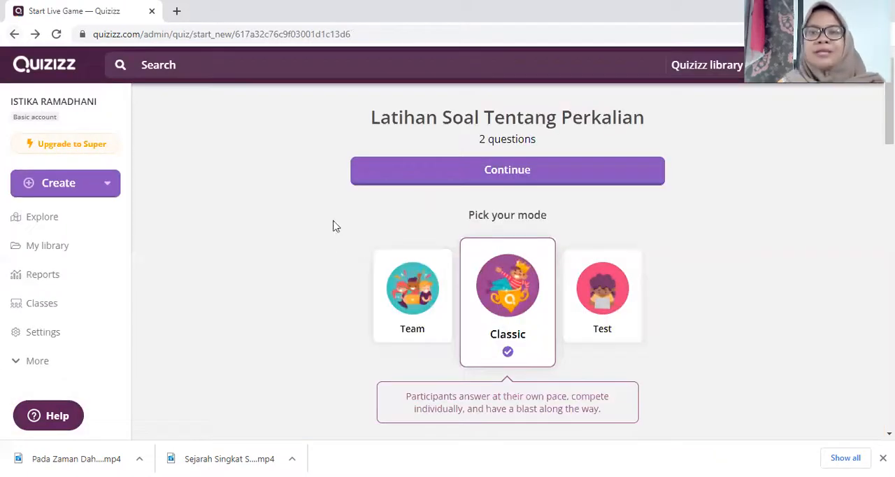
{"action": "left_click", "coordinate": [17, 34]}
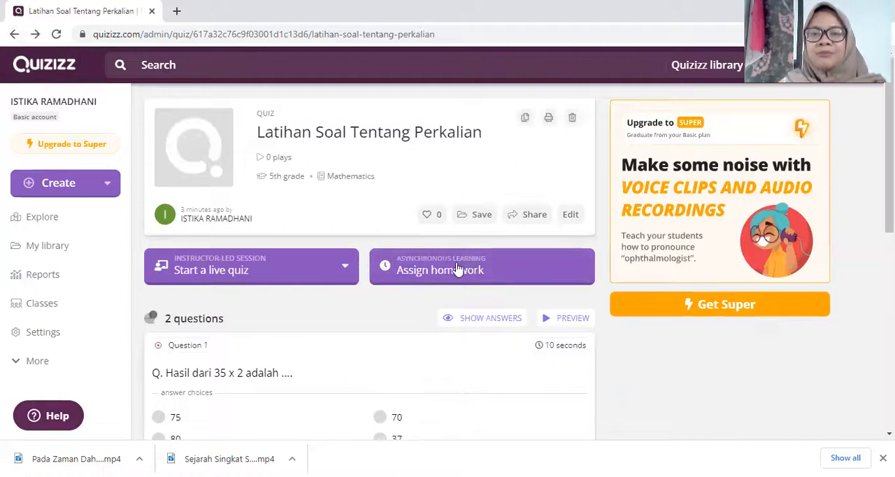
Step: Assign the quiz as homework with a custom deadline on Saturday, October 30
{"action": "left_click", "coordinate": [475, 271]}
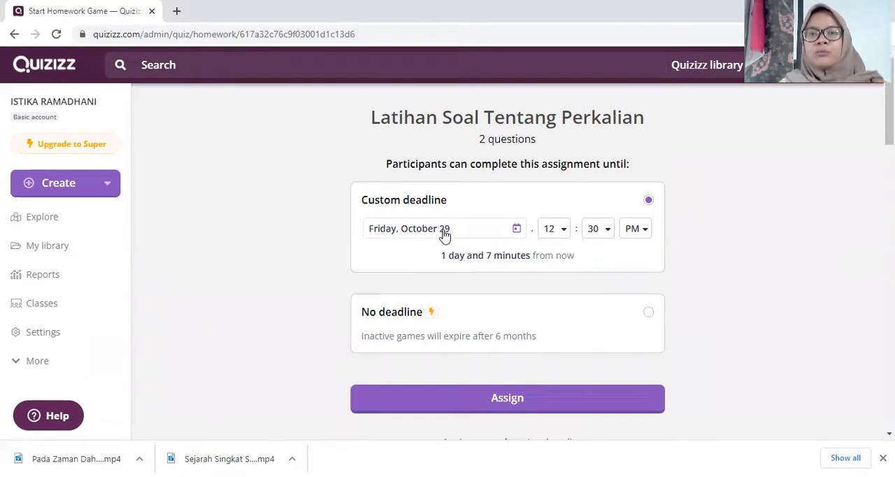
{"action": "left_click", "coordinate": [497, 232]}
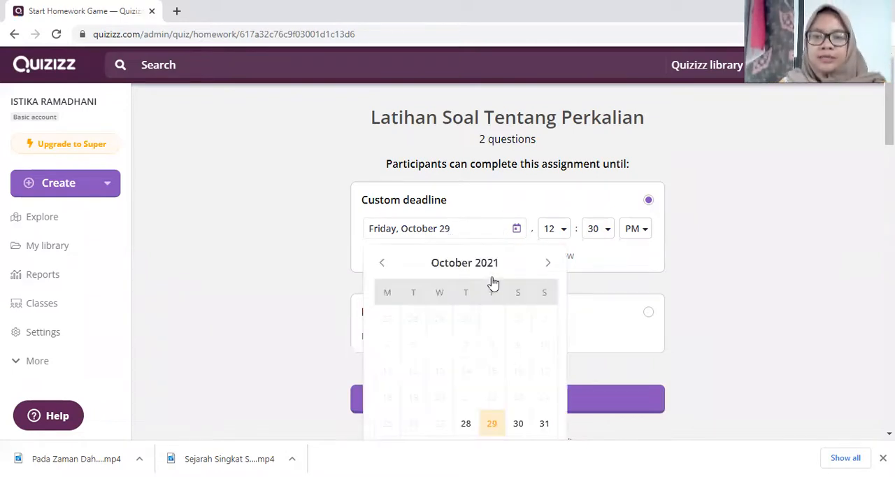
{"action": "left_click", "coordinate": [518, 424]}
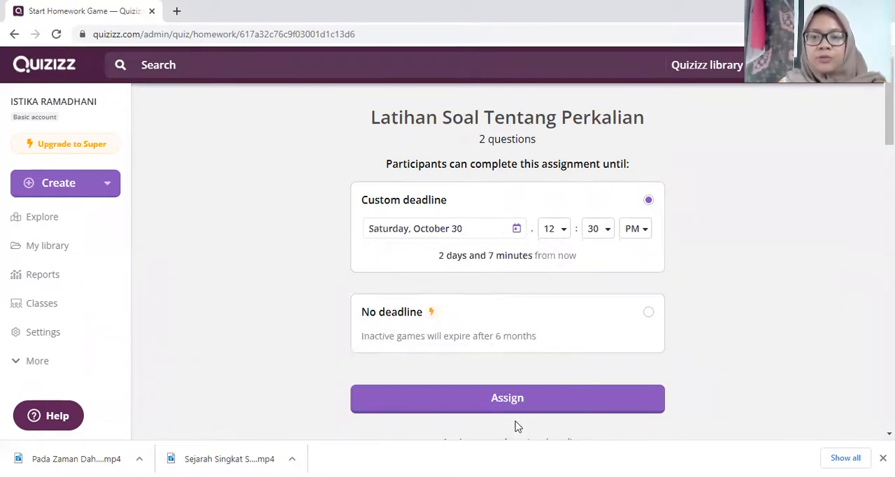
{"action": "left_click", "coordinate": [570, 401]}
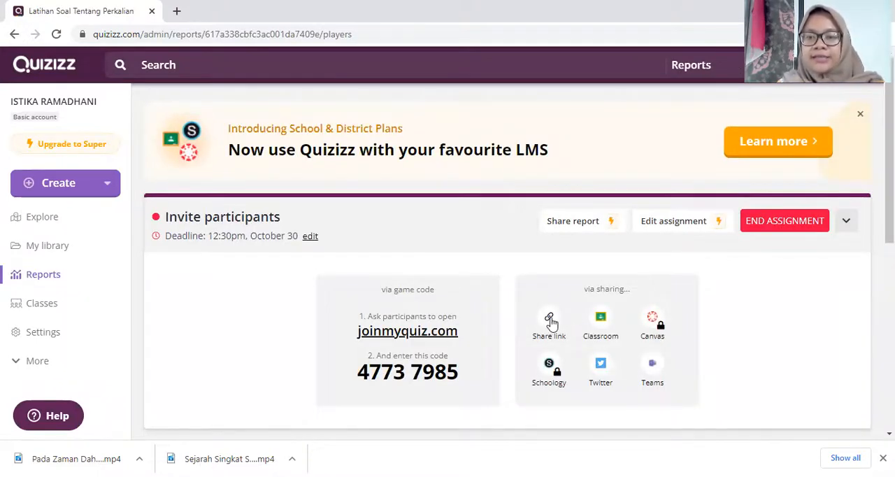
Step: Copy the homework assignment's share link and go back to the quiz's overview page
{"action": "left_click", "coordinate": [548, 320]}
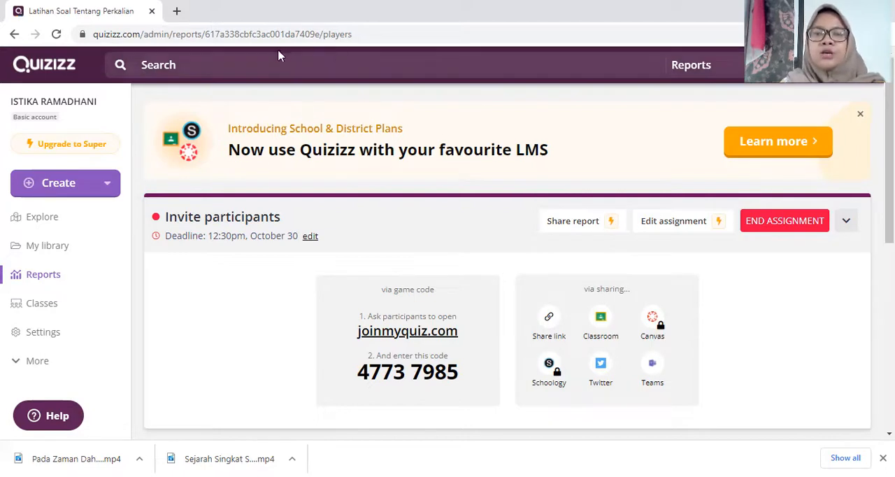
{"action": "left_click", "coordinate": [16, 36]}
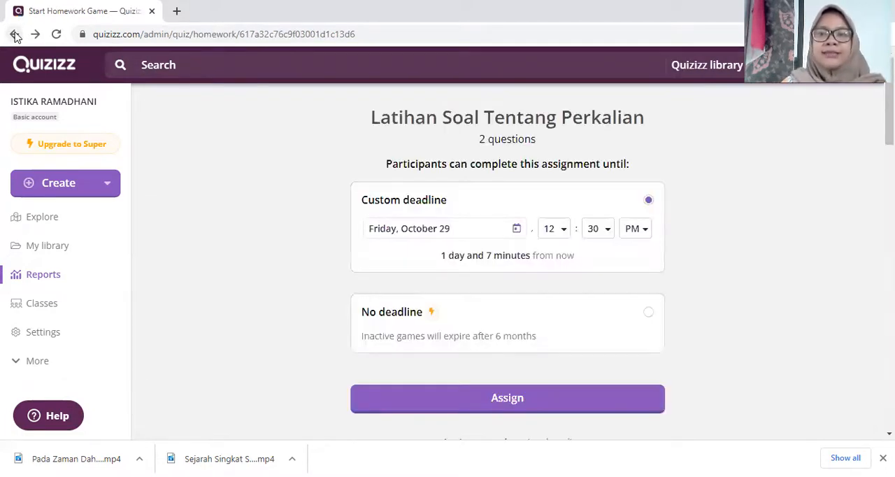
{"action": "left_click", "coordinate": [15, 36]}
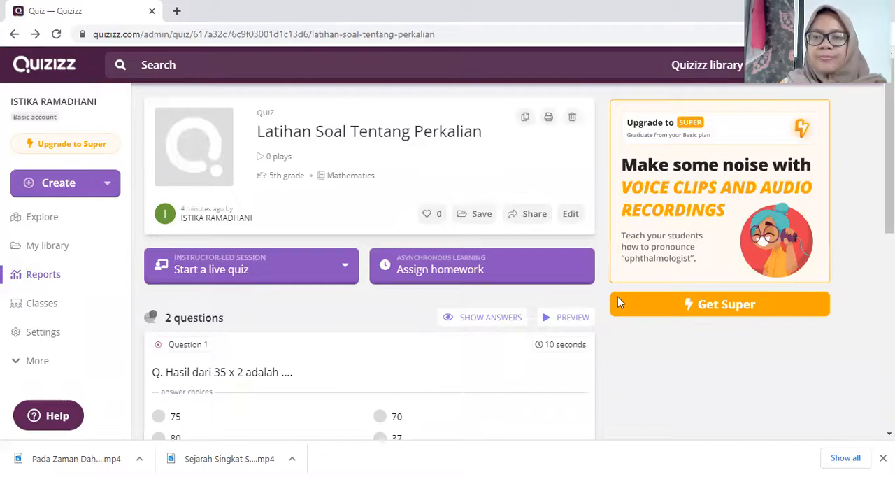
Step: Preview the quiz as a solo player, answering 36 to the first question and 70 to the second
{"action": "left_click", "coordinate": [547, 320]}
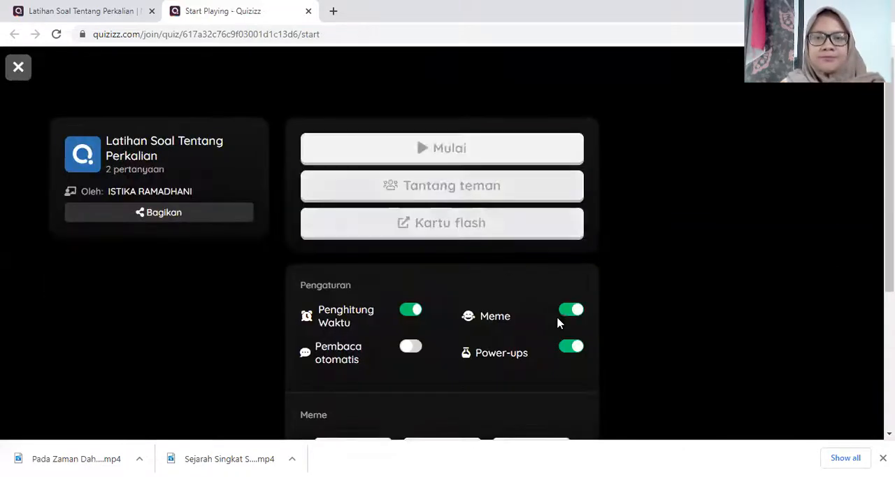
{"action": "left_click", "coordinate": [458, 149]}
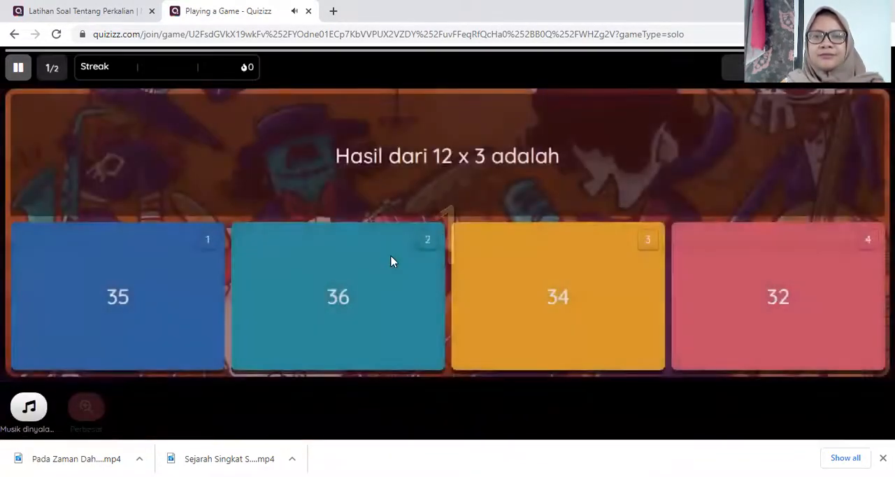
{"action": "left_click", "coordinate": [331, 279]}
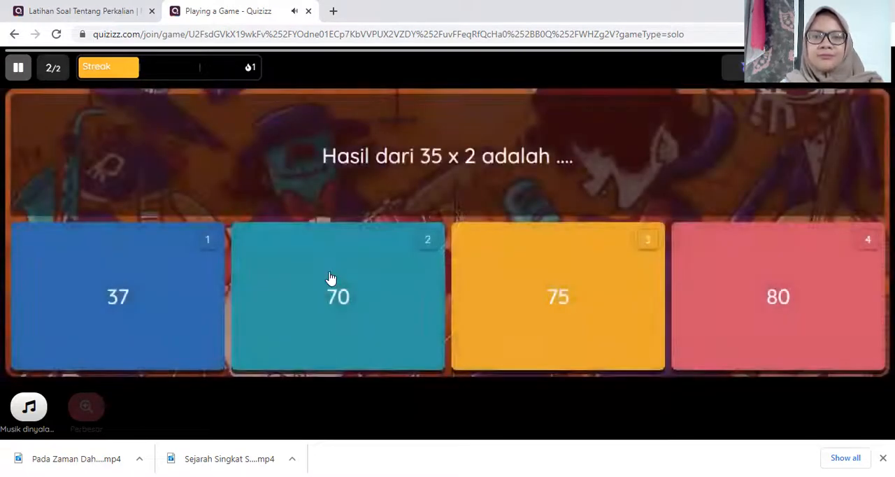
{"action": "left_click", "coordinate": [302, 296]}
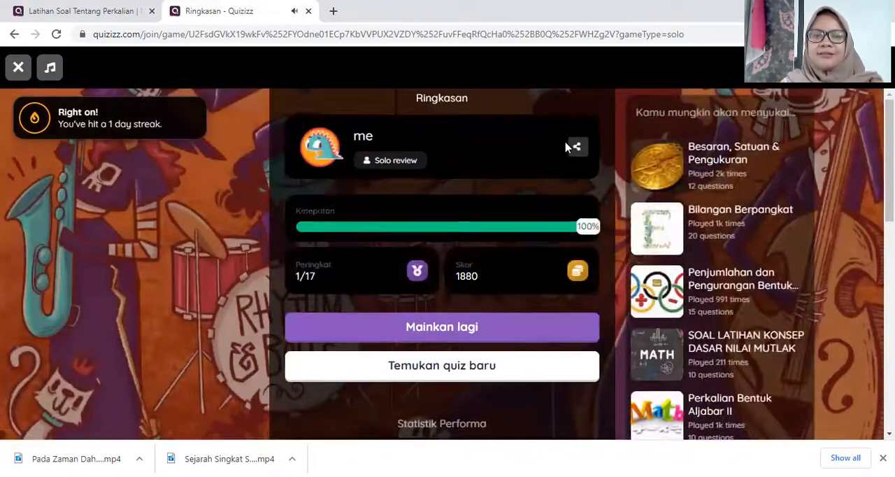
Step: Replay the quiz with the wrong answers 35 and 37, and redeem the second question with 70
{"action": "left_click", "coordinate": [400, 328]}
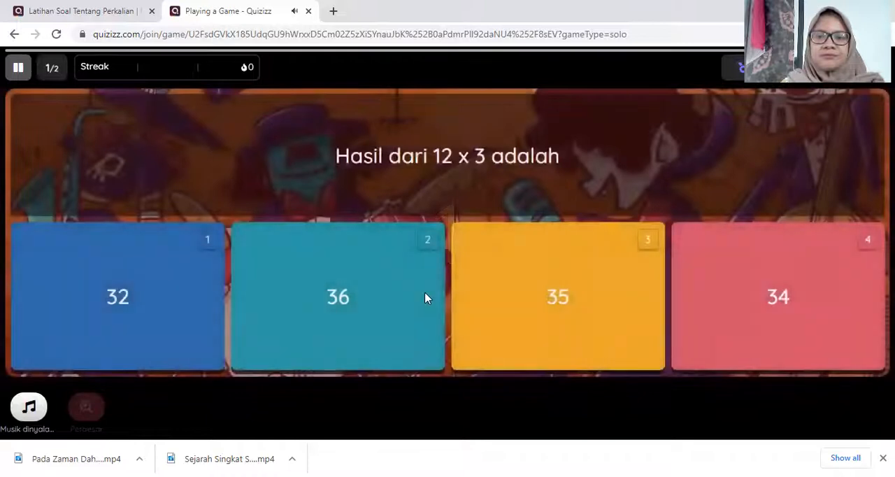
{"action": "left_click", "coordinate": [518, 295]}
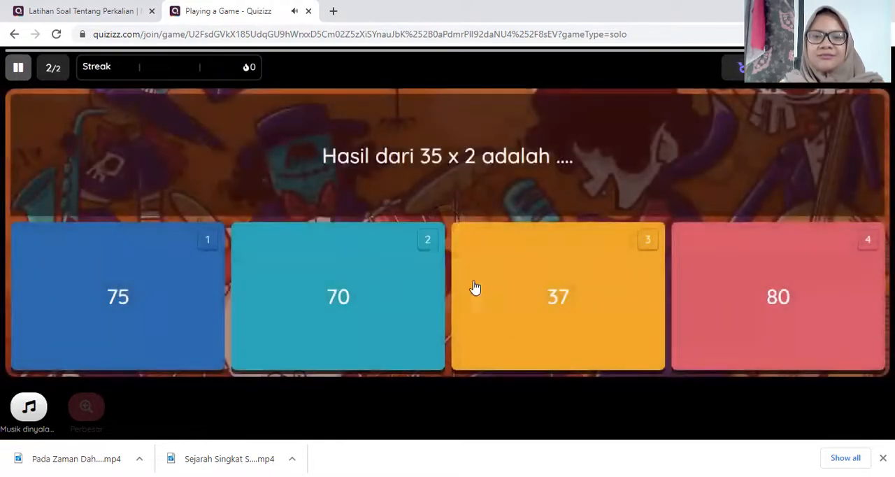
{"action": "left_click", "coordinate": [533, 298]}
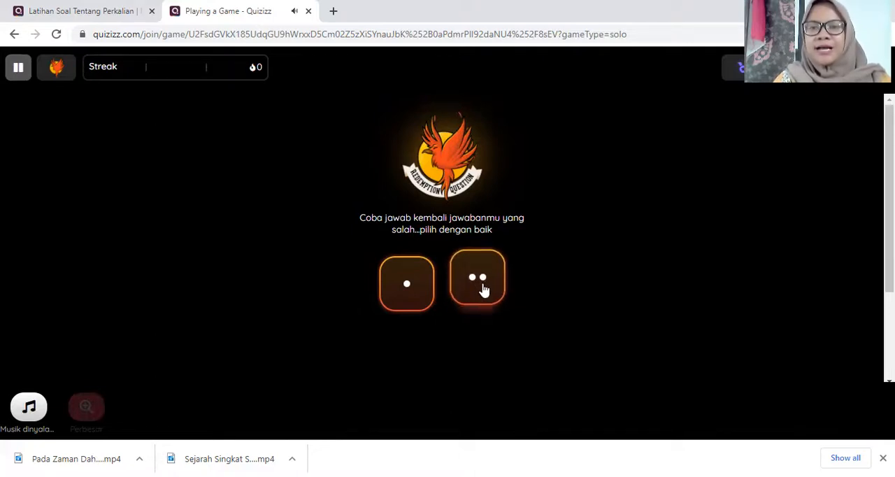
{"action": "left_click", "coordinate": [481, 283]}
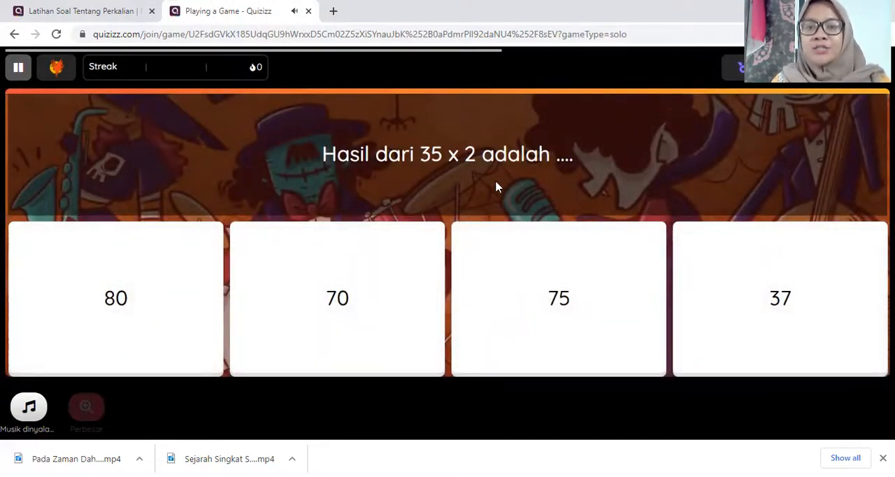
{"action": "left_click", "coordinate": [407, 251]}
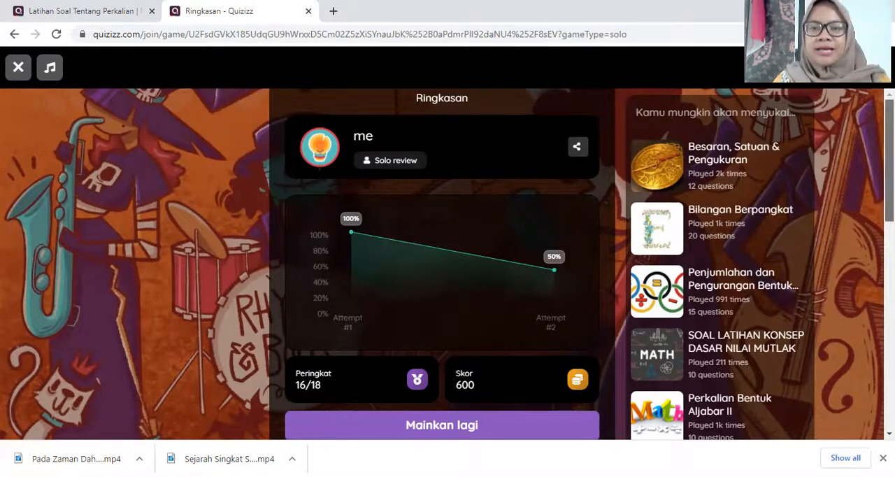
Step: Review the attempt summary and the list of answered questions, and exit to the student home page
{"action": "scroll", "coordinate": [442, 264], "scroll_direction": "down", "scroll_amount": 7}
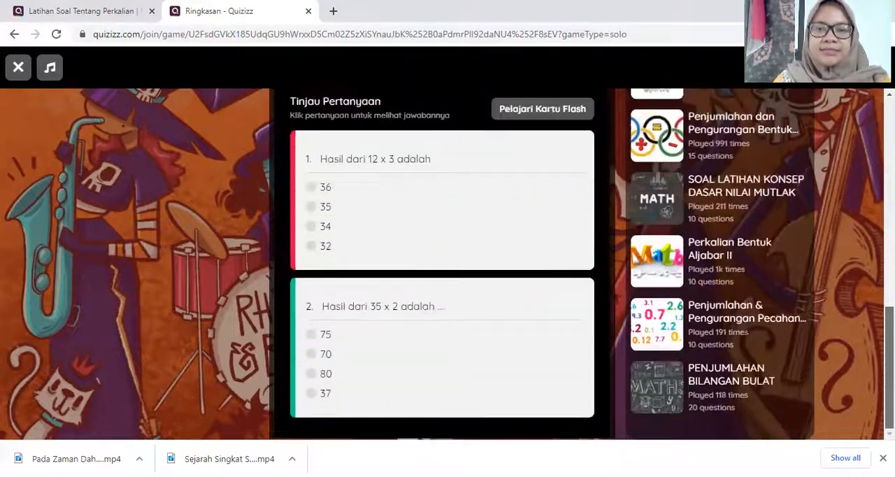
{"action": "scroll", "coordinate": [442, 264], "scroll_direction": "up", "scroll_amount": 7}
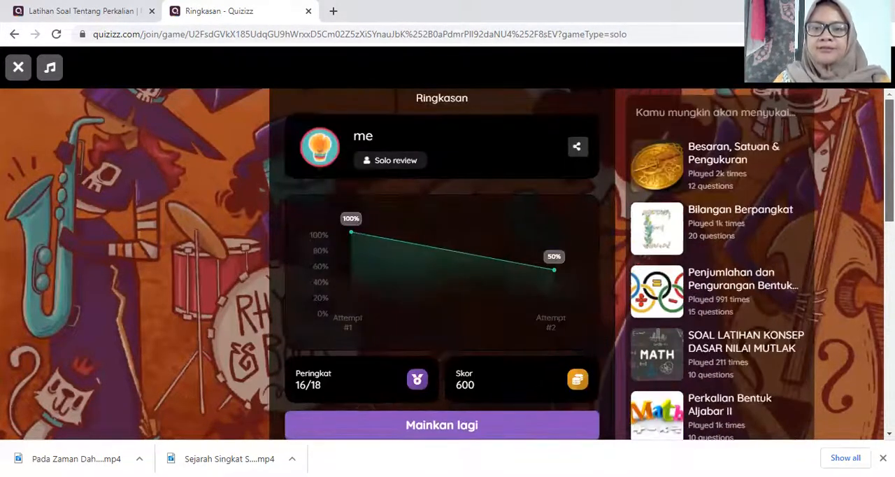
{"action": "left_click", "coordinate": [18, 68]}
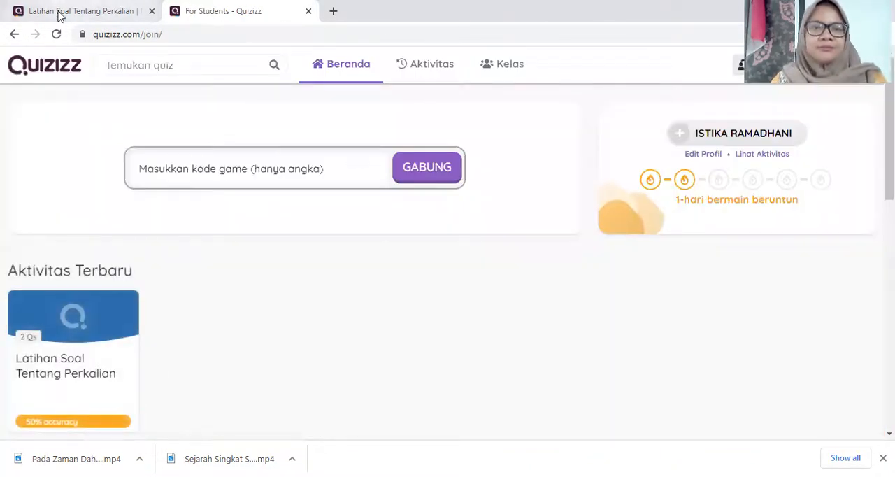
Step: Return to the teacher's quiz page and open the report of the assigned "Latihan Soal Tentang Perkalian" homework from the reports list
{"action": "left_click", "coordinate": [15, 34]}
{"action": "left_click", "coordinate": [67, 11]}
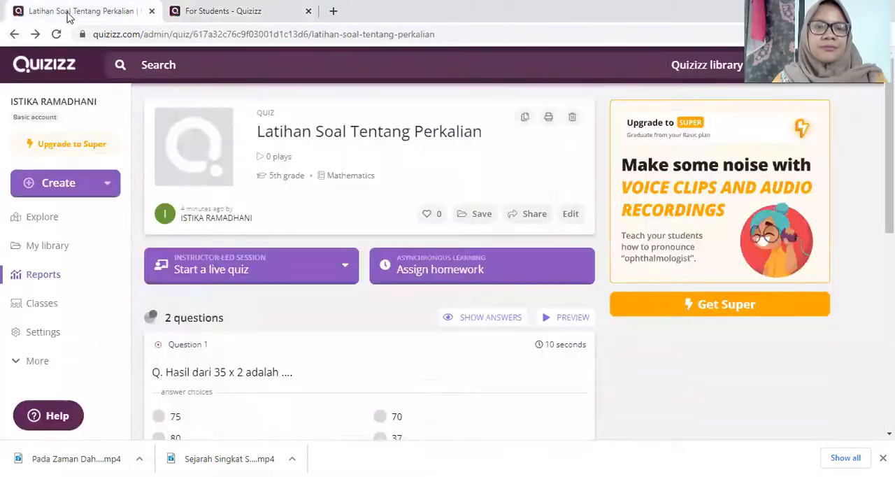
{"action": "left_click", "coordinate": [76, 280]}
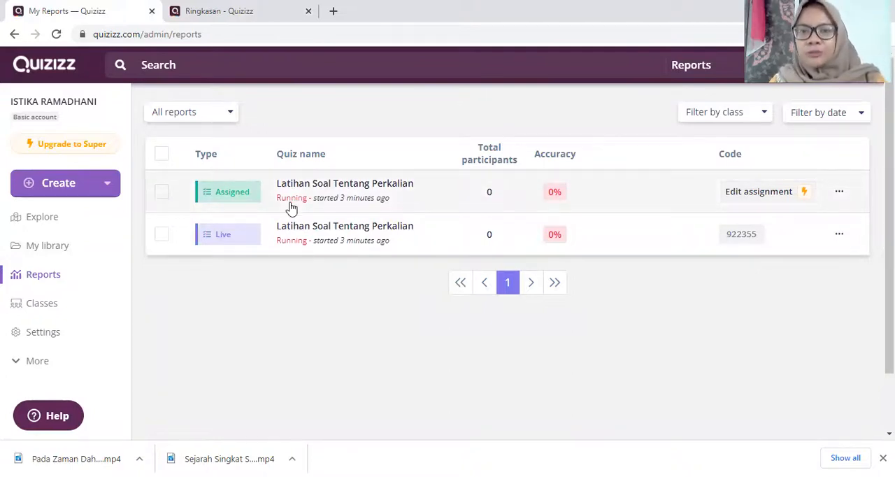
{"action": "left_click", "coordinate": [346, 196]}
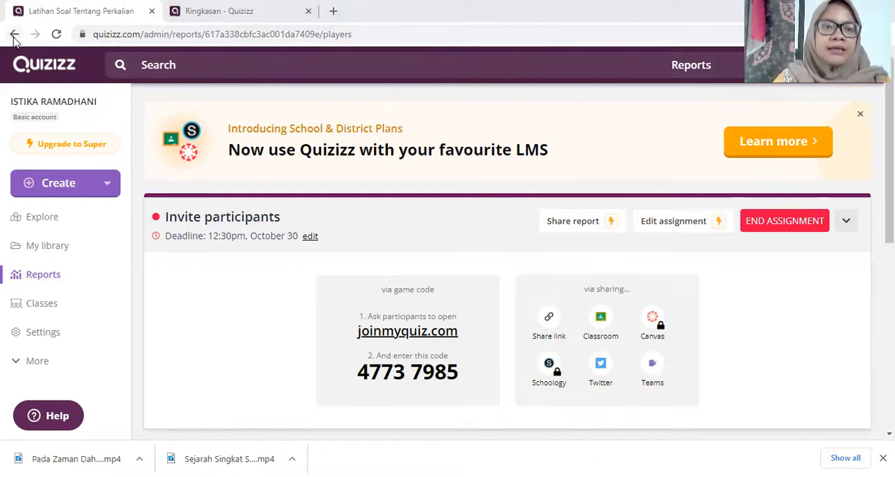
{"action": "left_click", "coordinate": [130, 36]}
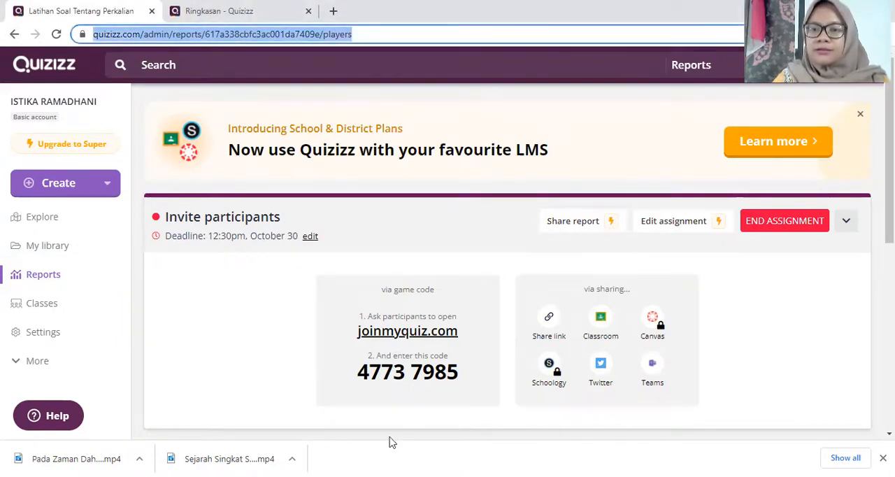
Step: Log out of the current teacher account and sign in to the other teacher account through Google
{"action": "left_click", "coordinate": [35, 361]}
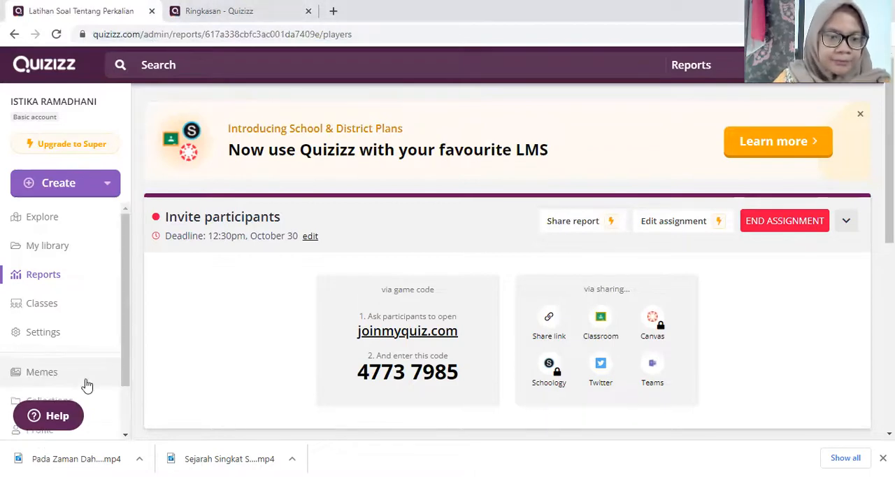
{"action": "left_click_drag", "start_coordinate": [124, 361], "coordinate": [114, 397]}
{"action": "left_click", "coordinate": [59, 396]}
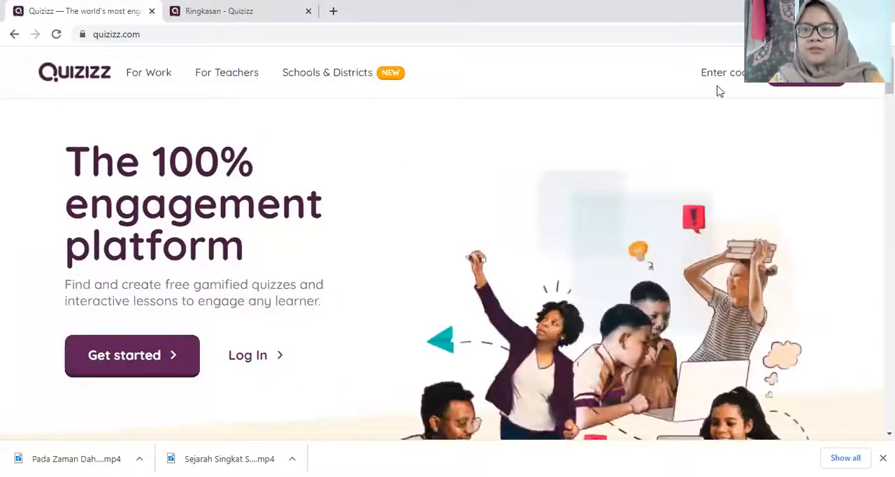
{"action": "left_click", "coordinate": [807, 74]}
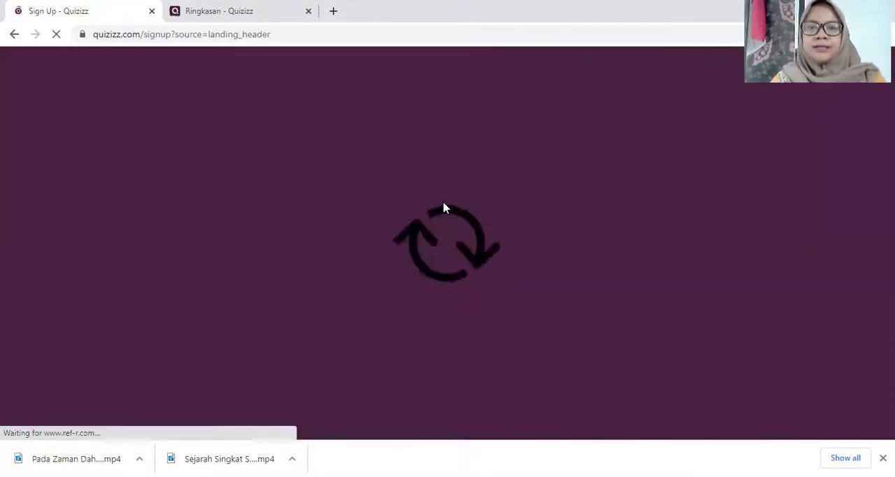
{"action": "left_click", "coordinate": [429, 236]}
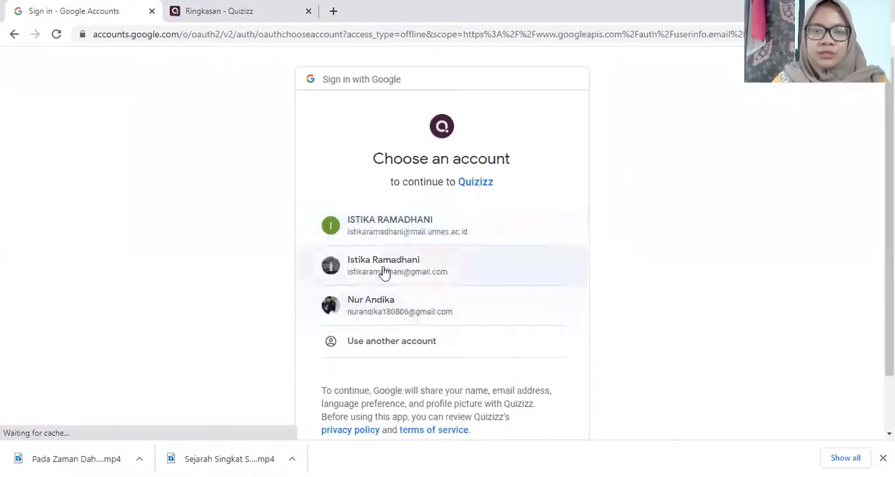
{"action": "left_click", "coordinate": [383, 271]}
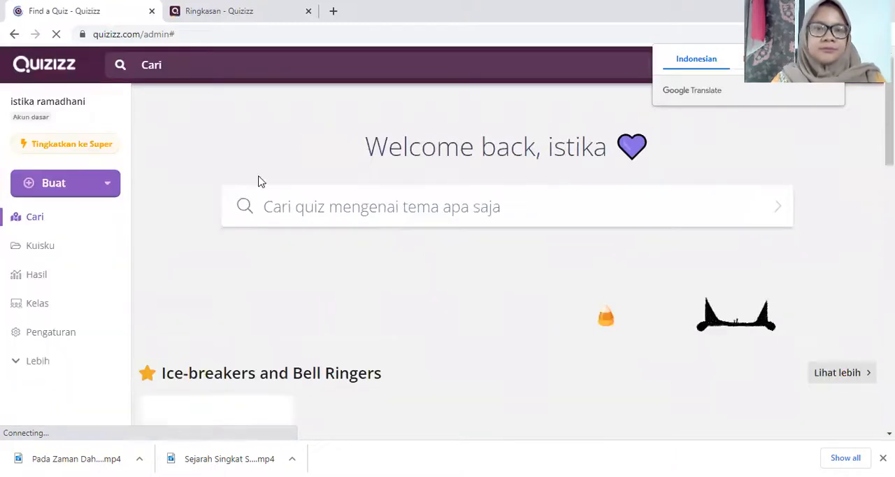
Step: Open the report of the live quiz "Makan Siang 21 Oktober 2021" and review each participant's correct answers, accuracy and score
{"action": "left_click", "coordinate": [36, 276]}
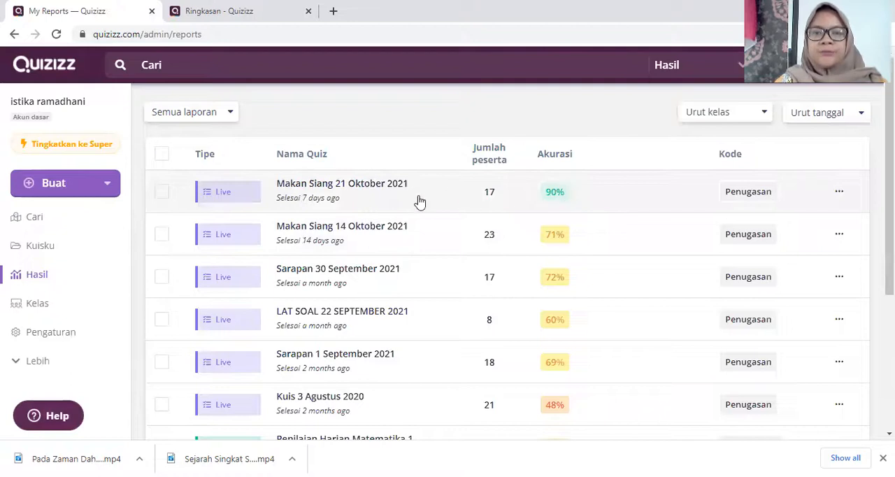
{"action": "left_click", "coordinate": [419, 201]}
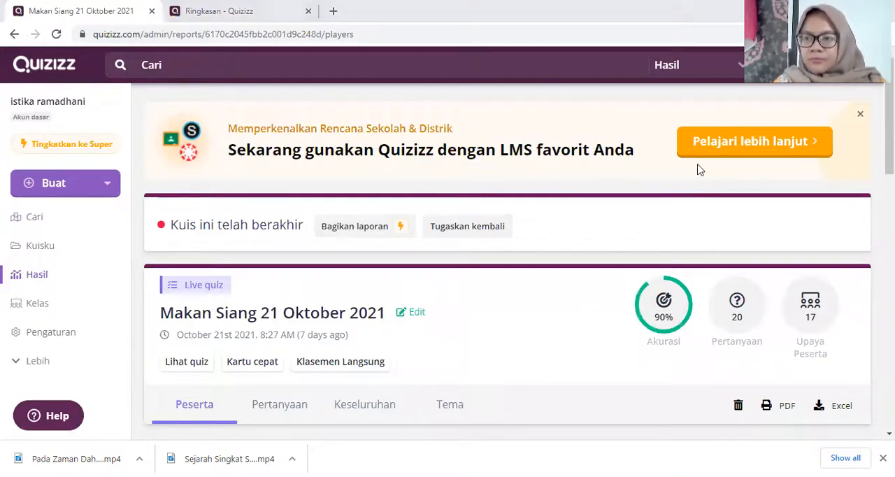
{"action": "scroll", "coordinate": [278, 192], "scroll_direction": "down", "scroll_amount": 4}
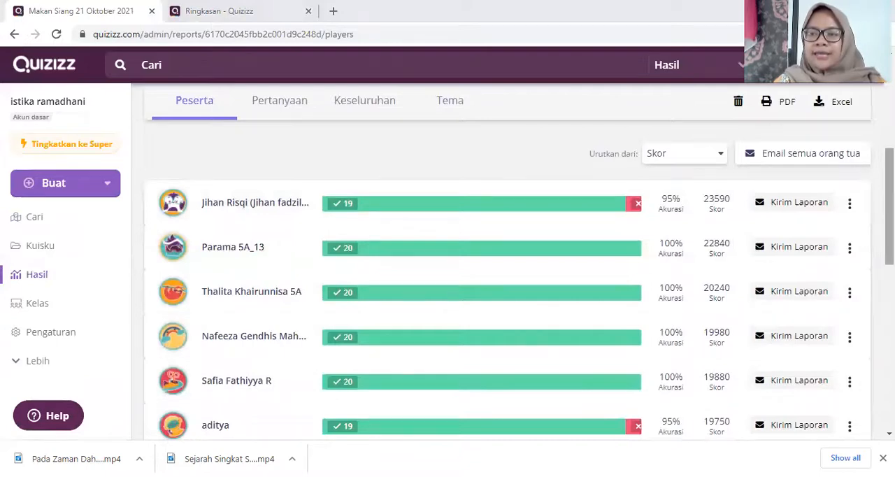
{"action": "scroll", "coordinate": [709, 280], "scroll_direction": "down", "scroll_amount": 1}
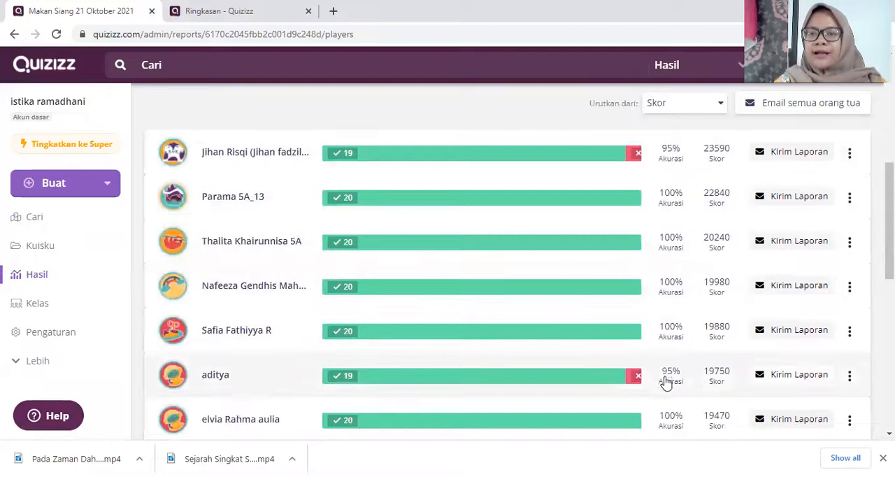
{"action": "scroll", "coordinate": [831, 252], "scroll_direction": "down", "scroll_amount": 7}
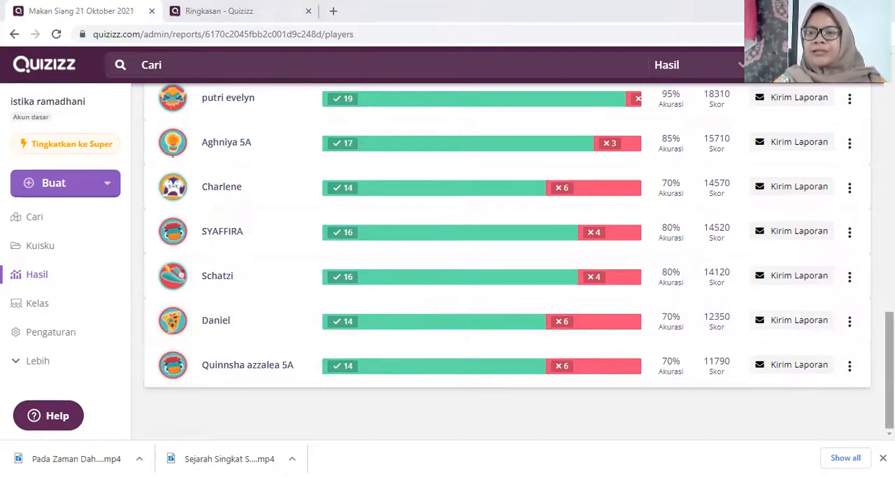
{"action": "scroll", "coordinate": [507, 258], "scroll_direction": "up", "scroll_amount": 15}
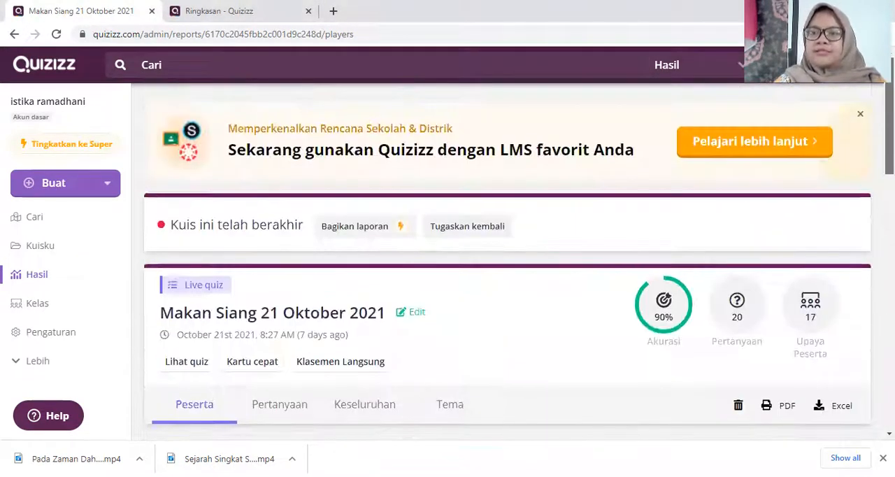
{"action": "scroll", "coordinate": [507, 263], "scroll_direction": "down", "scroll_amount": 1}
{"action": "scroll", "coordinate": [508, 262], "scroll_direction": "up", "scroll_amount": 1}
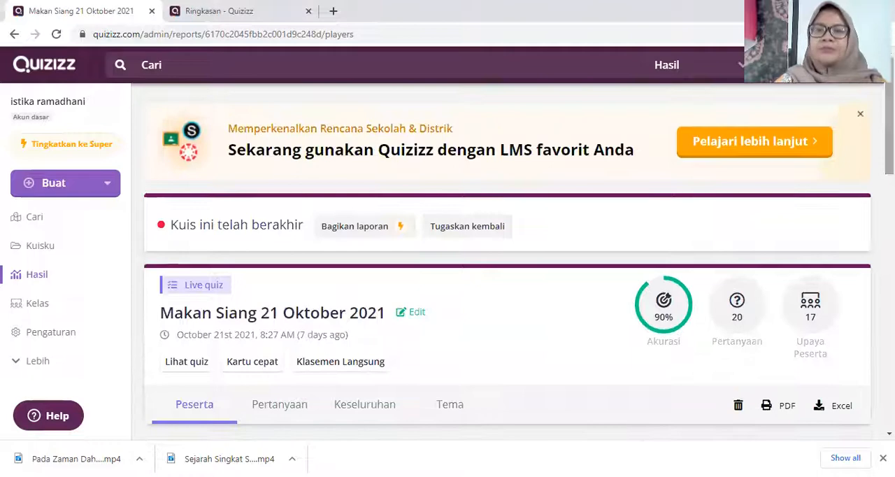